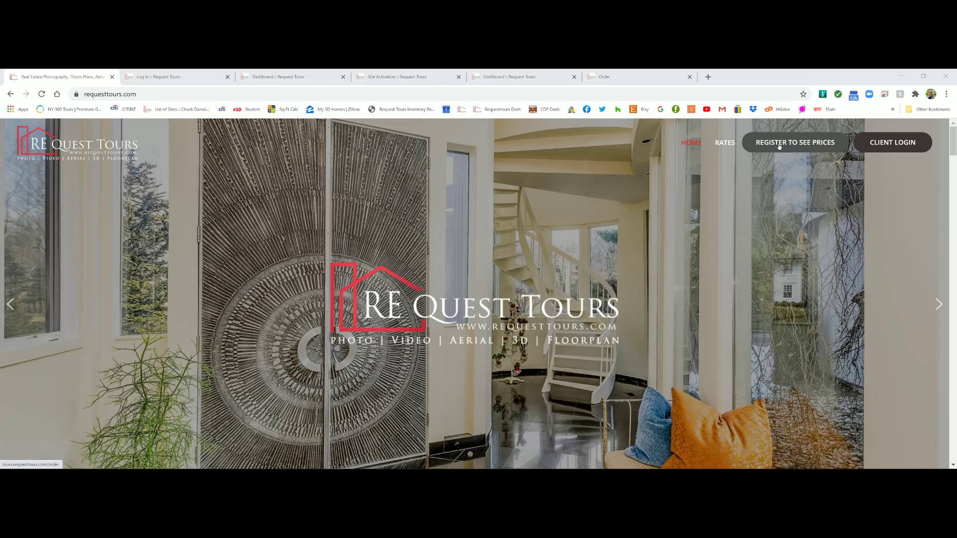
Open the Order Real Estate Photography form and tick Virtually Staged Images - Multiple Image Rate
click(614, 73)
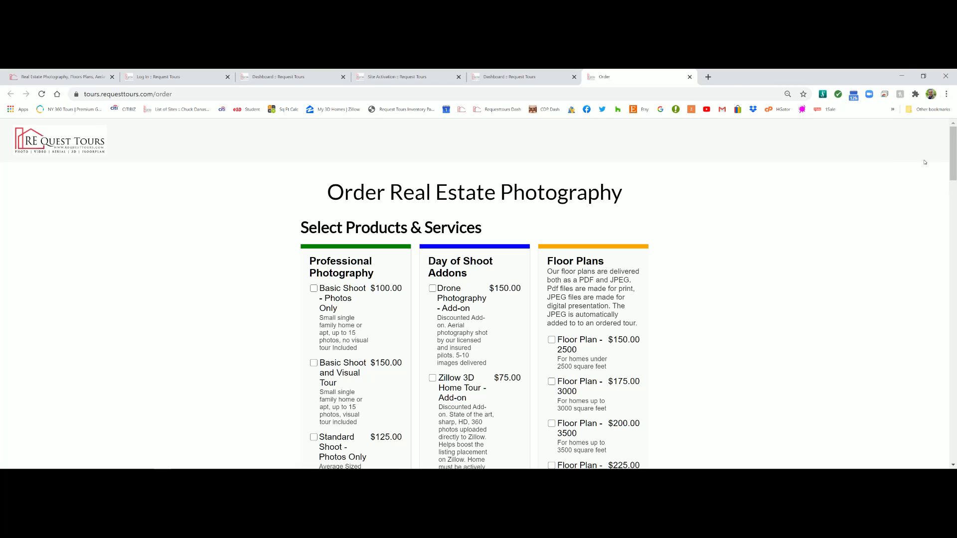
scroll(953, 161, down, 1)
drag(953, 161, 941, 222)
scroll(940, 226, up, 9)
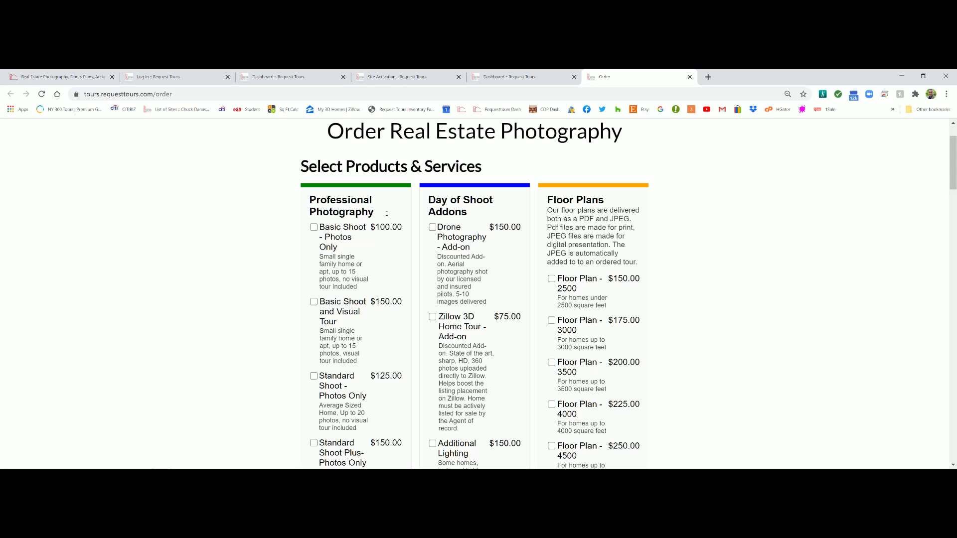
drag(953, 157, 956, 321)
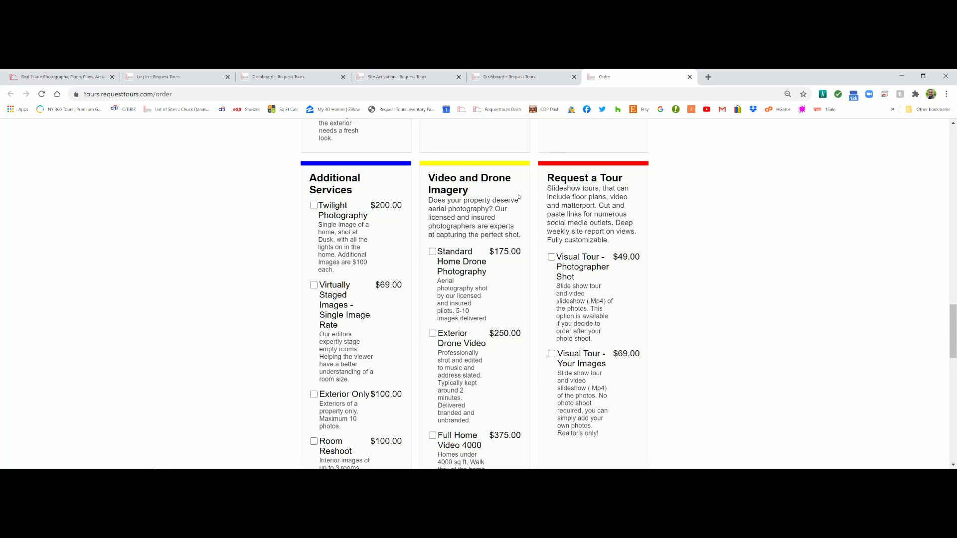
scroll(680, 292, down, 2)
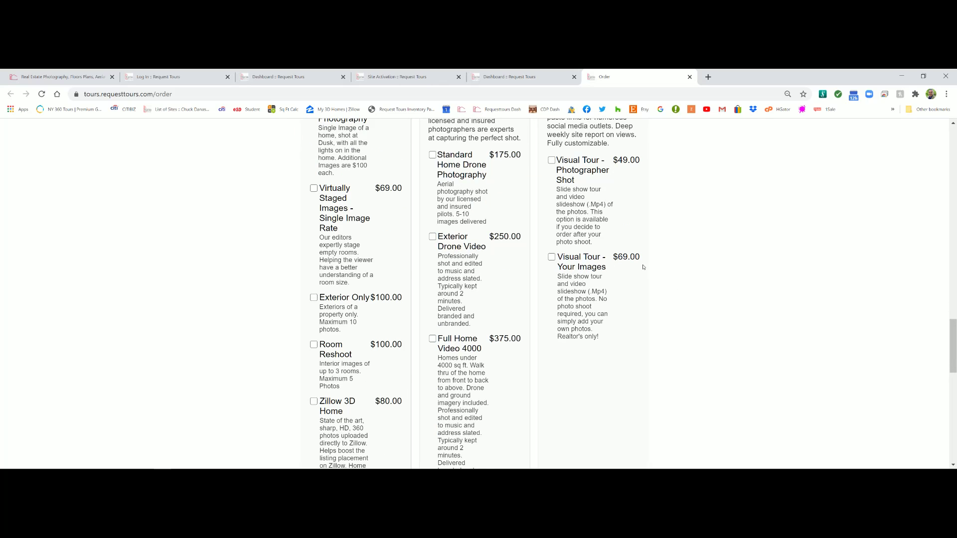
scroll(643, 268, down, 8)
scroll(429, 181, up, 1)
click(313, 252)
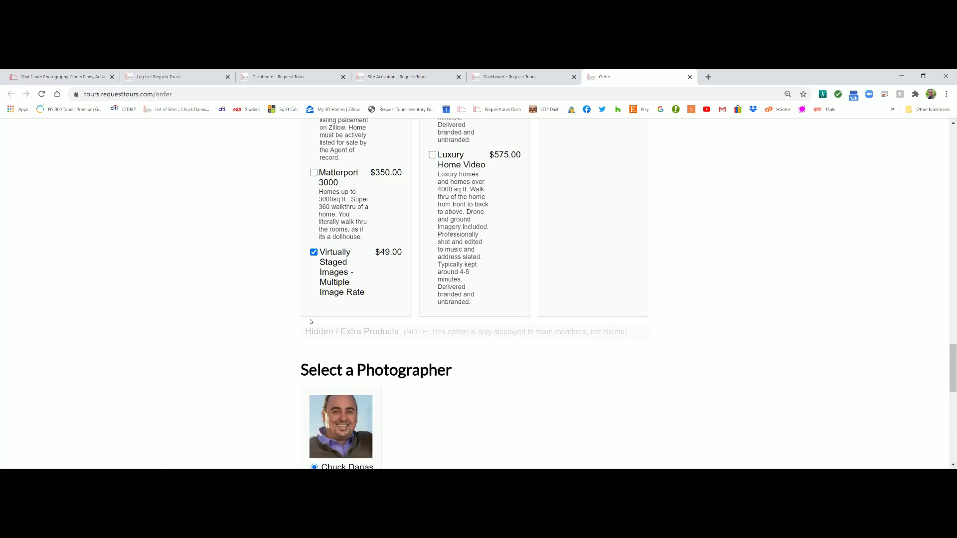
Browse the remaining products, return to the top, and switch to the client dashboard
scroll(311, 321, down, 4)
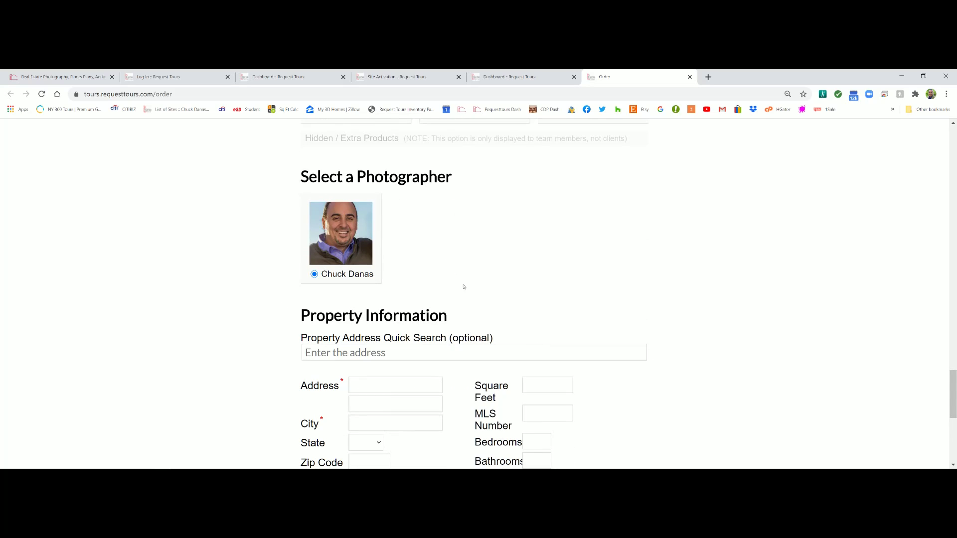
scroll(461, 309, down, 2)
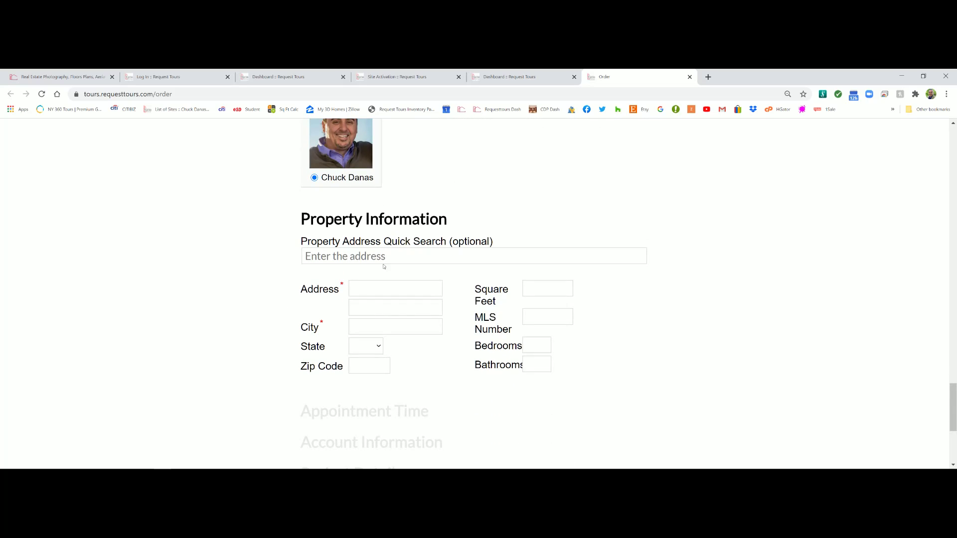
scroll(344, 257, down, 3)
scroll(356, 249, down, 1)
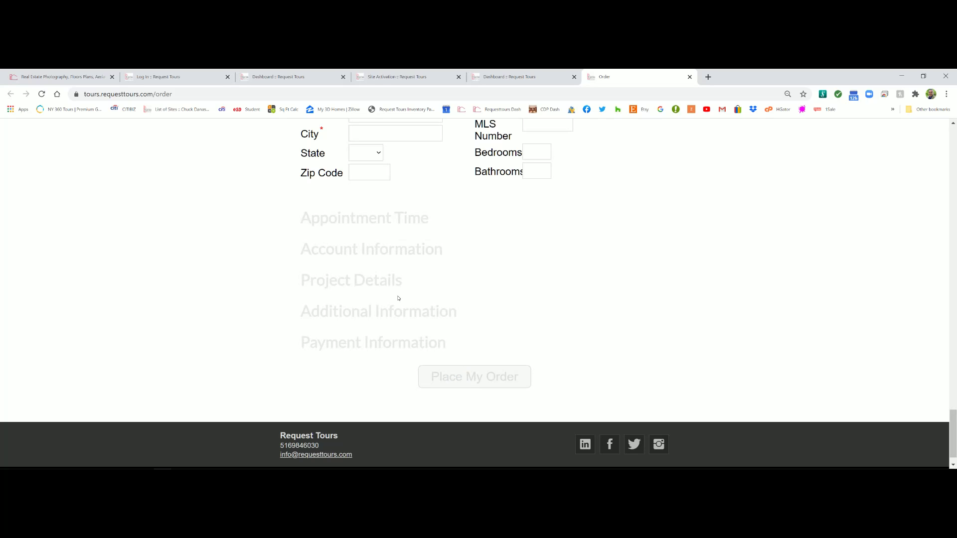
drag(953, 451, 955, 128)
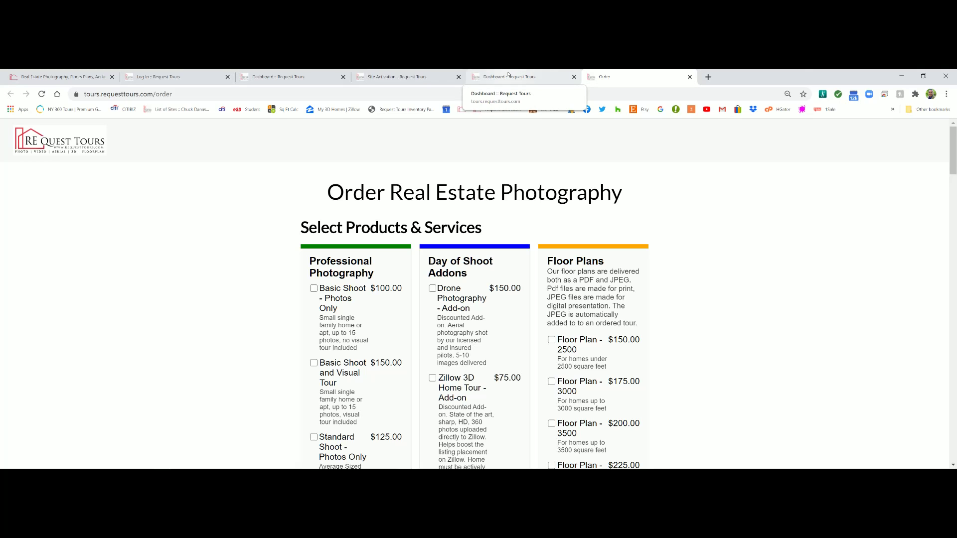
click(507, 75)
click(387, 76)
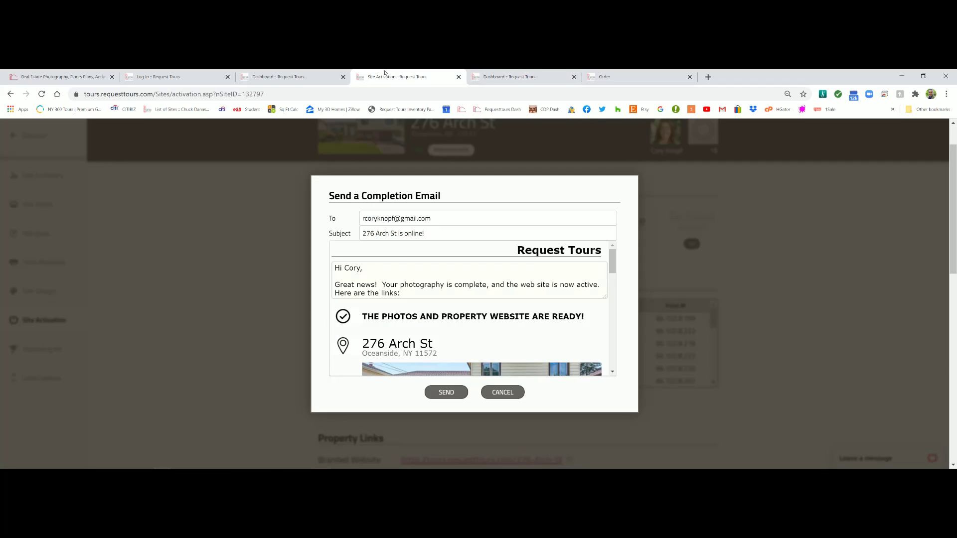
mouse_move(614, 259)
mouse_down()
mouse_move(615, 269)
mouse_move(614, 255)
mouse_up()
drag(611, 262, 601, 308)
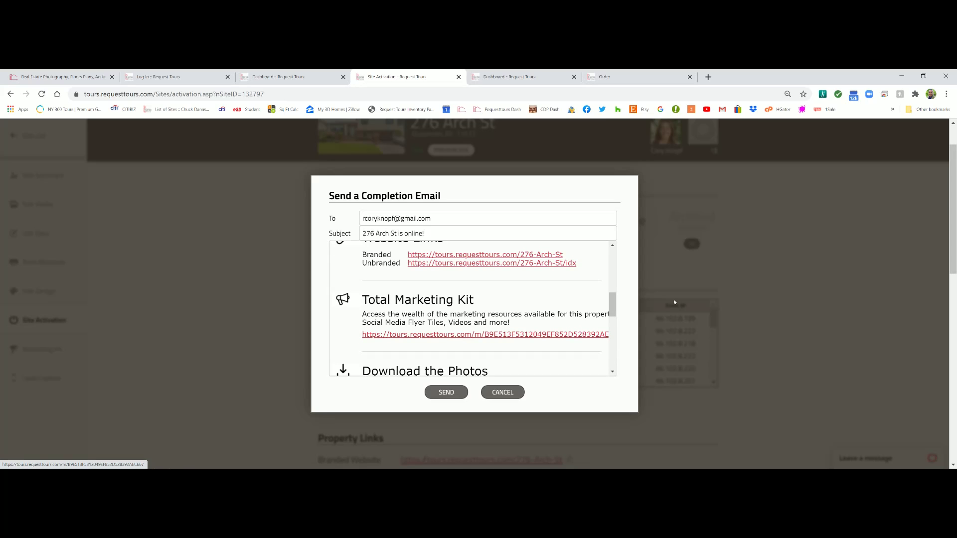
drag(613, 307, 614, 339)
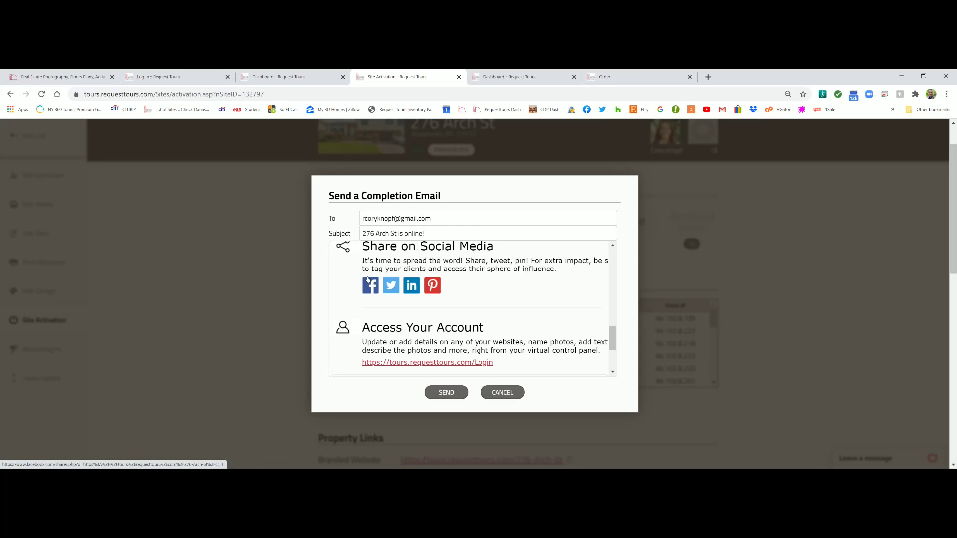
scroll(419, 335, down, 1)
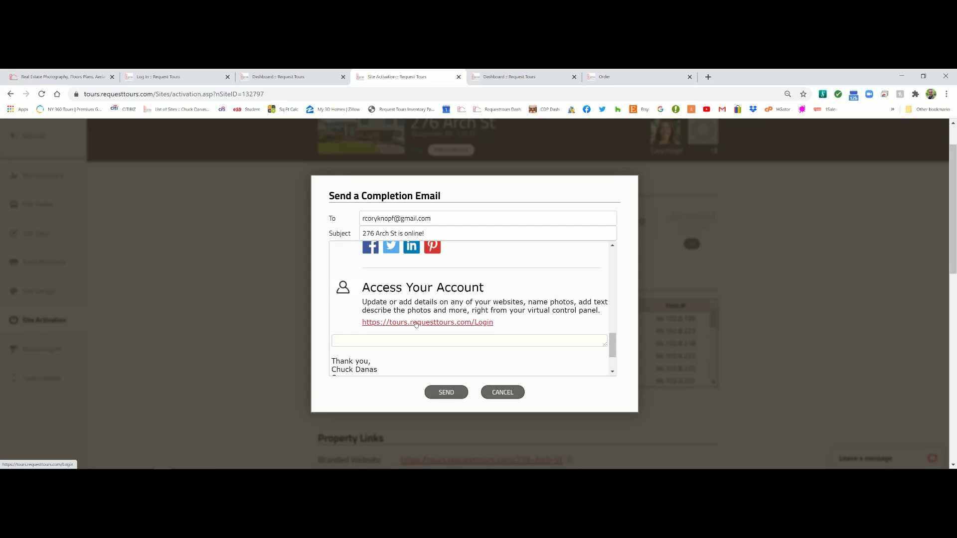
click(170, 74)
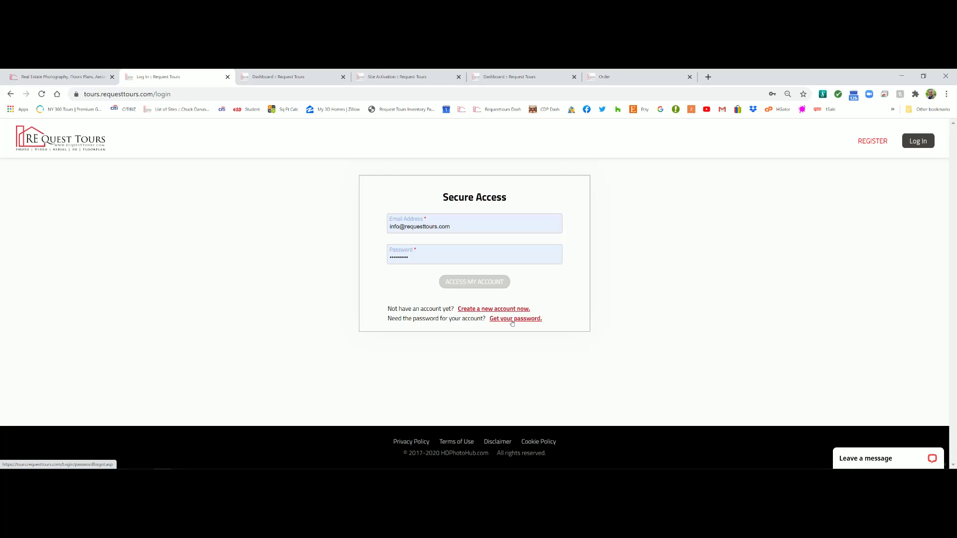
Review the dashboard's property list and start ordering a new photo shoot
click(269, 76)
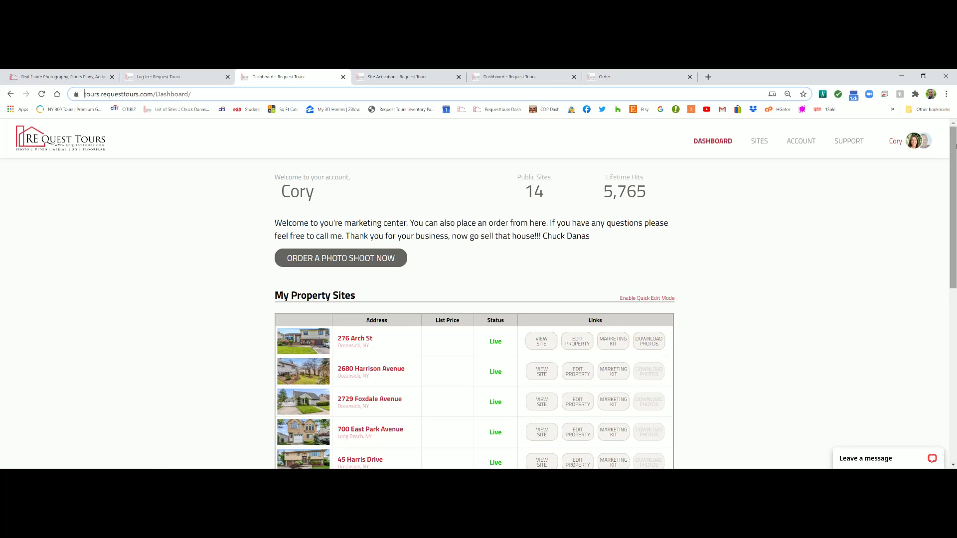
scroll(953, 240, down, 3)
scroll(478, 294, down, 6)
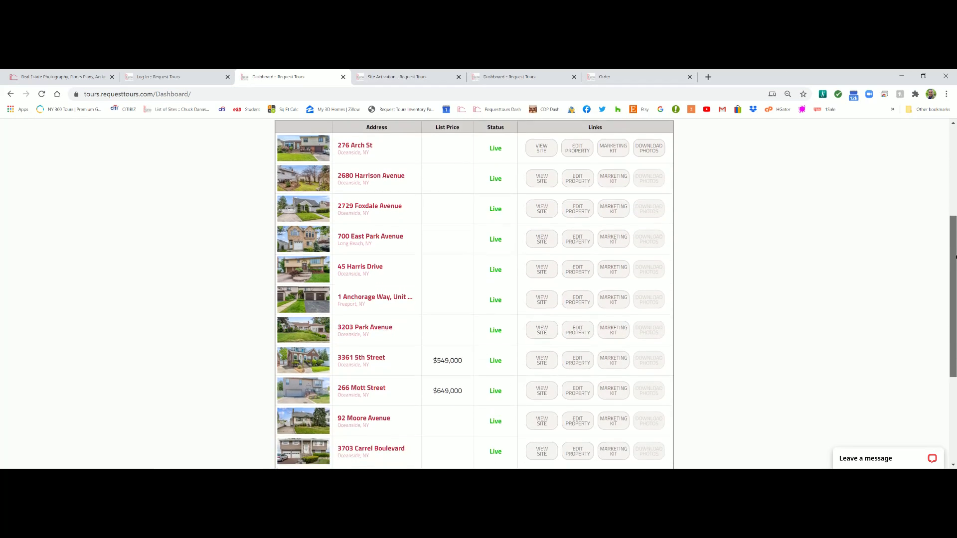
scroll(479, 294, up, 3)
drag(953, 339, 953, 128)
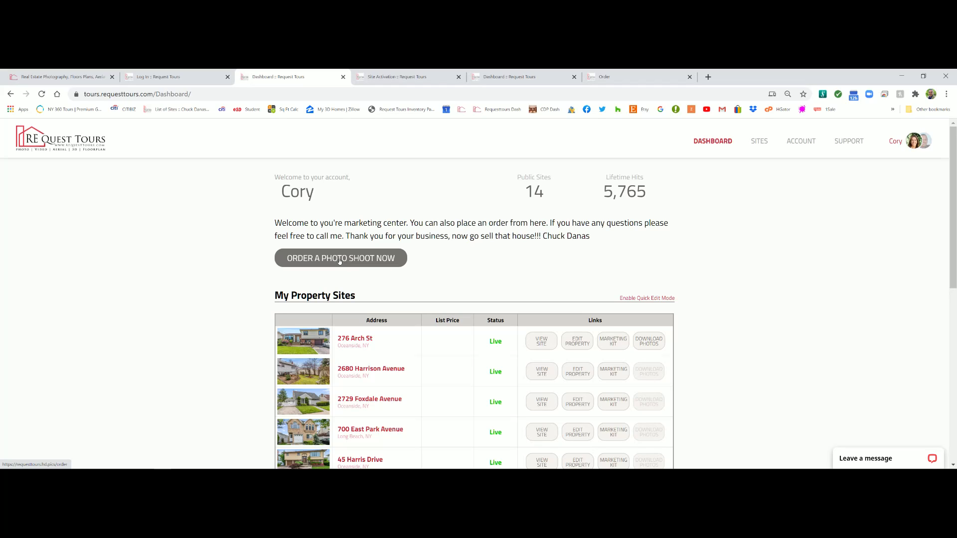
click(341, 260)
Review and refresh the Sites grid, then open the Account settings
click(760, 141)
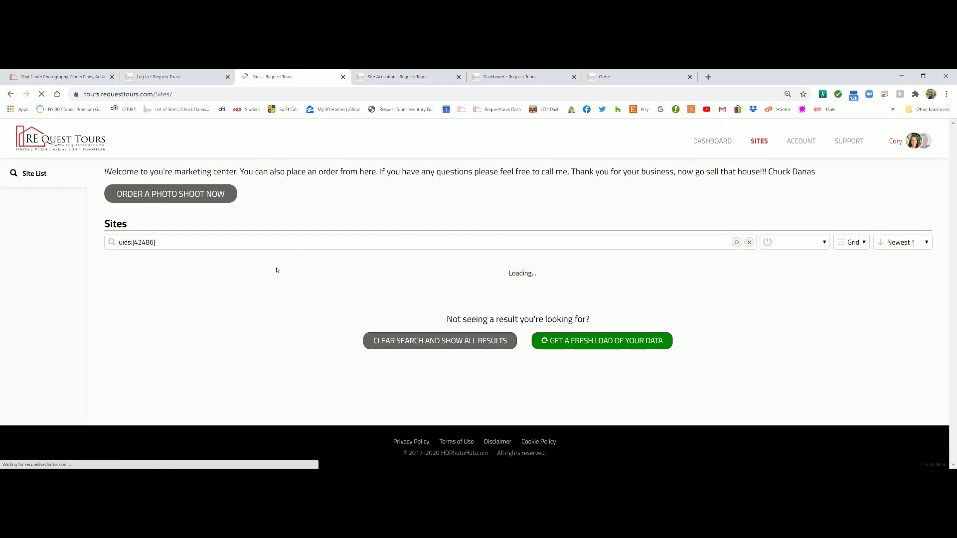
scroll(513, 319, down, 5)
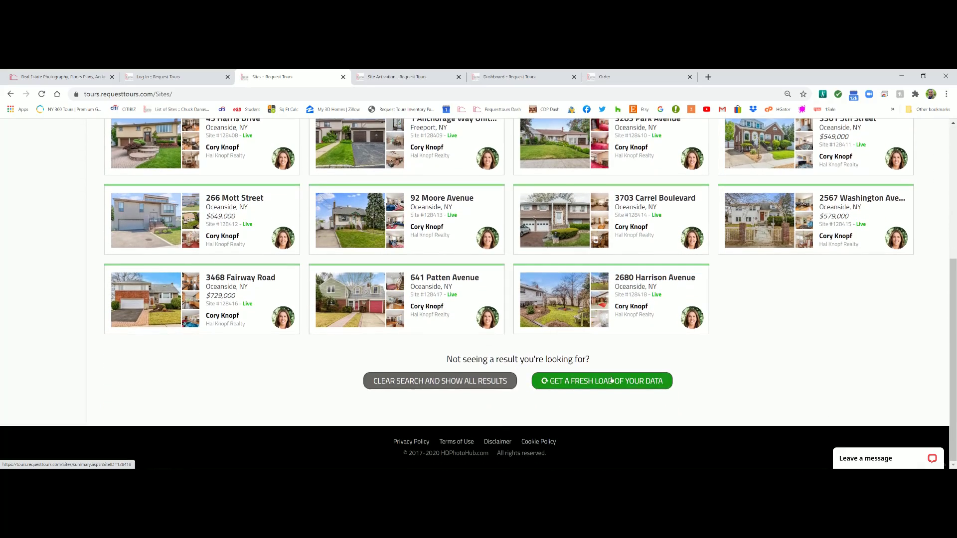
click(611, 381)
scroll(698, 269, up, 5)
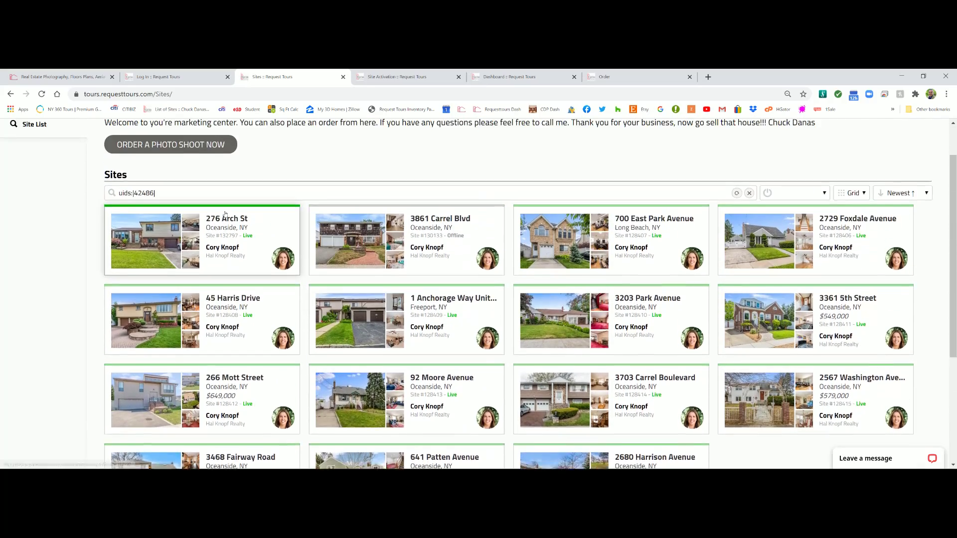
click(794, 143)
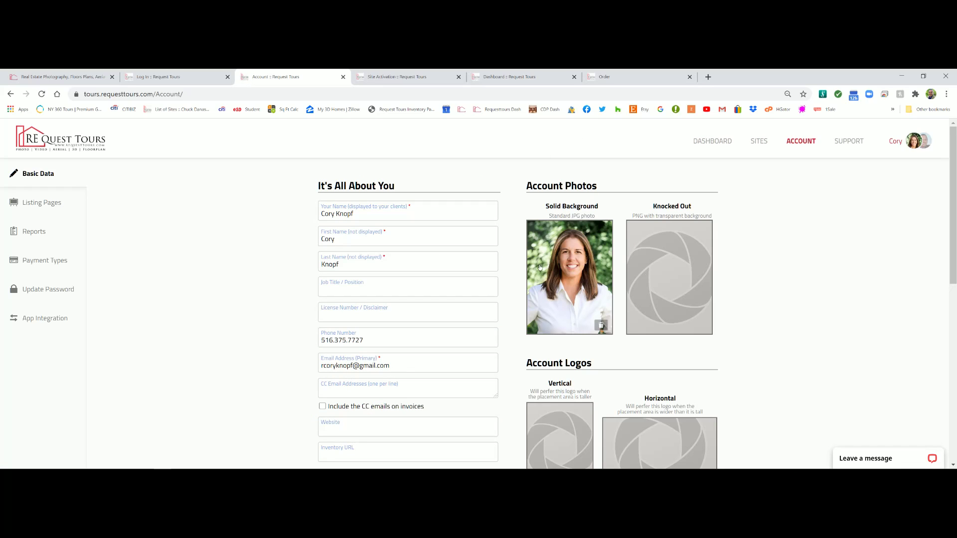
Create a new client listings page and confirm its design settings
scroll(473, 220, down, 2)
scroll(548, 226, up, 2)
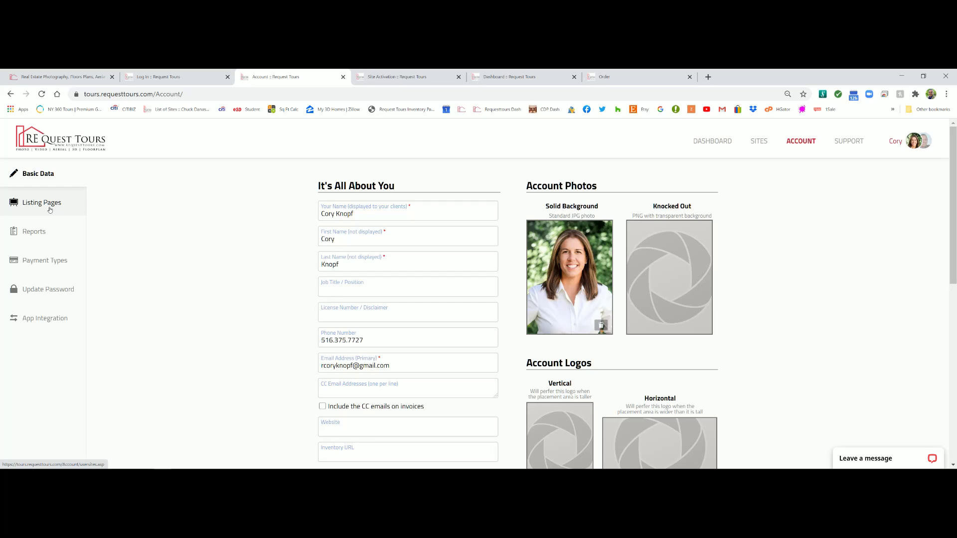
click(50, 210)
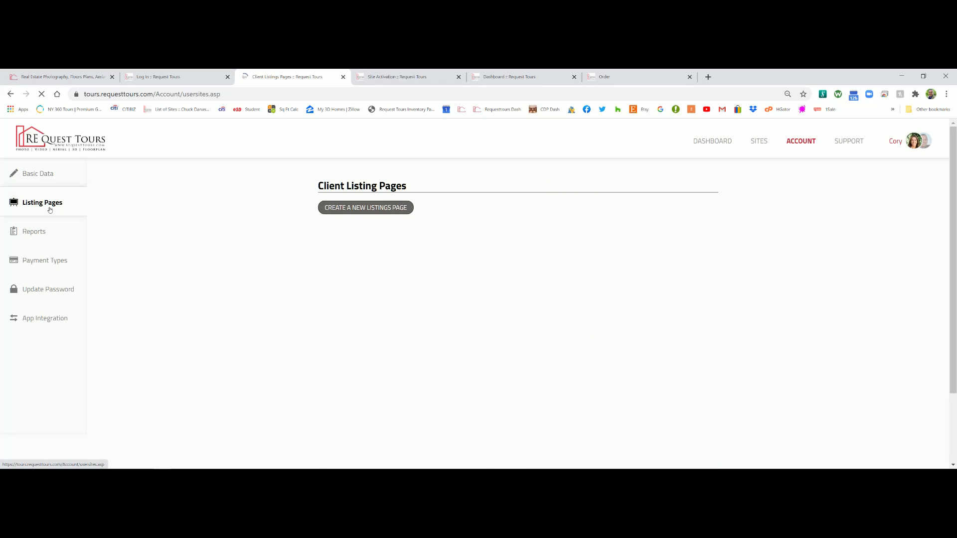
click(343, 209)
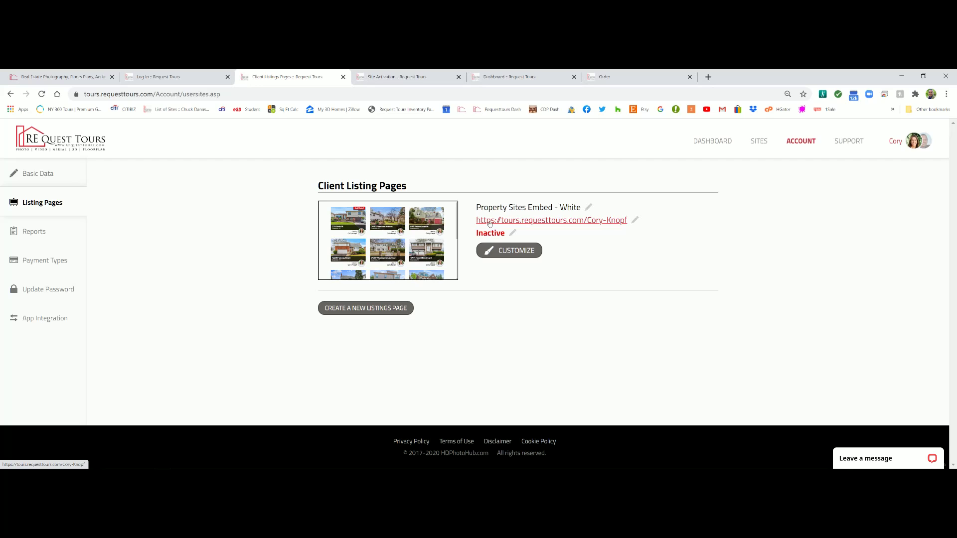
click(513, 252)
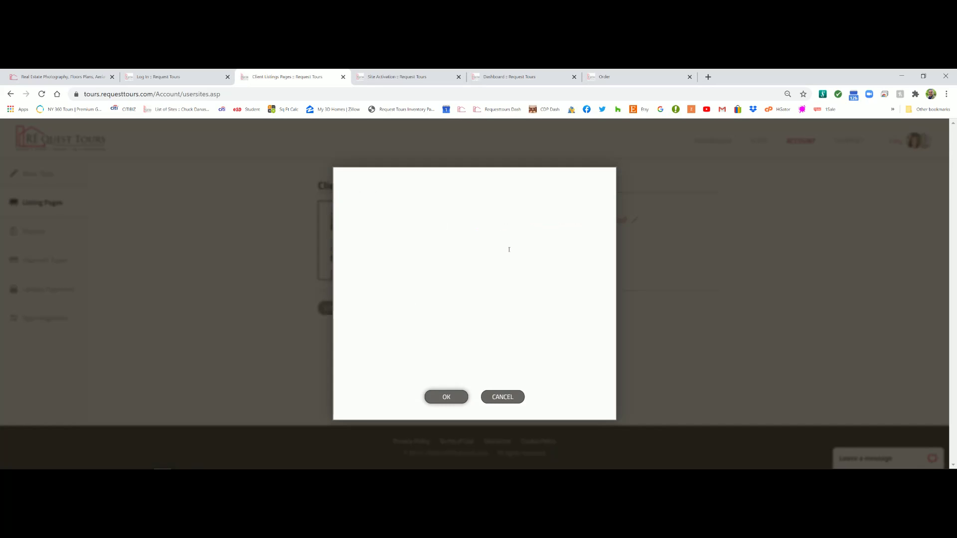
drag(593, 254, 601, 318)
scroll(498, 319, down, 2)
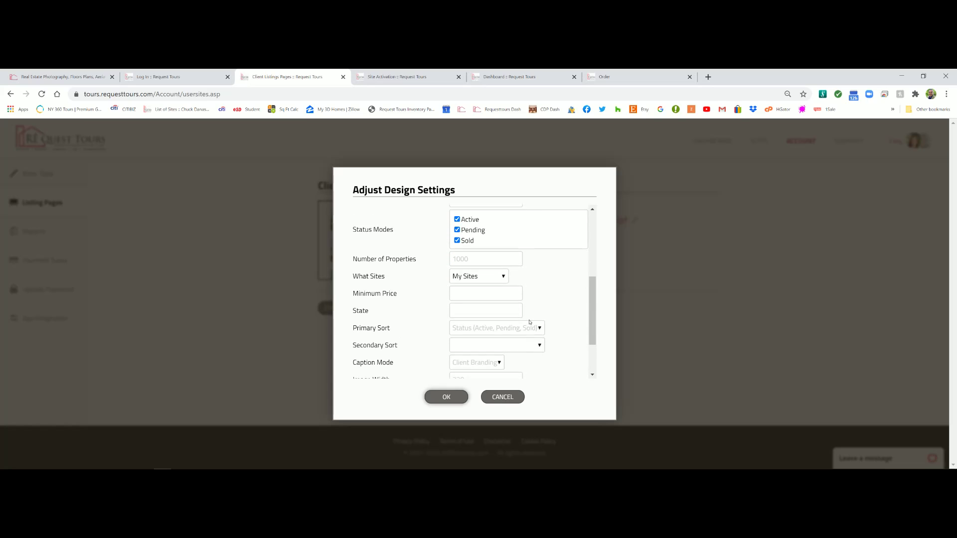
click(447, 398)
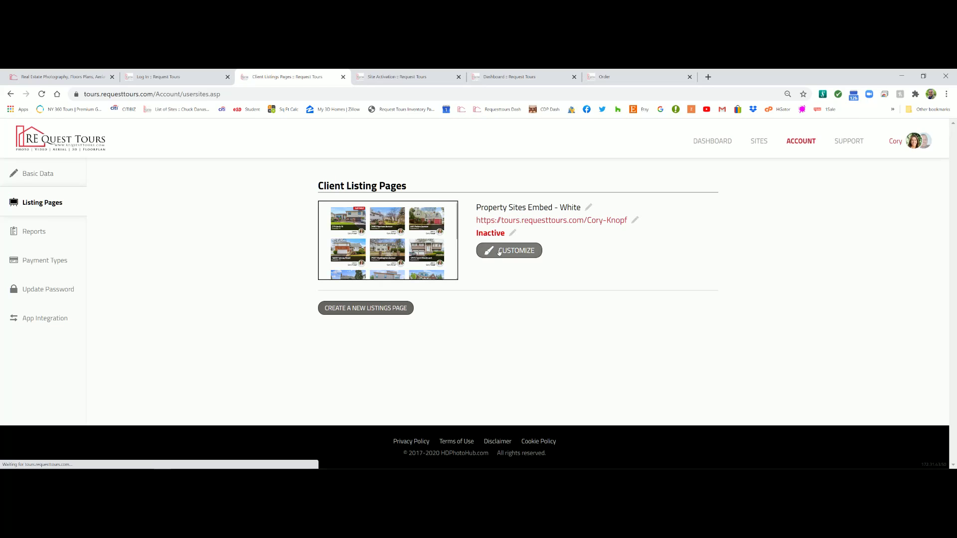
Set the listing page status to Active and copy its web address
click(512, 235)
click(512, 235)
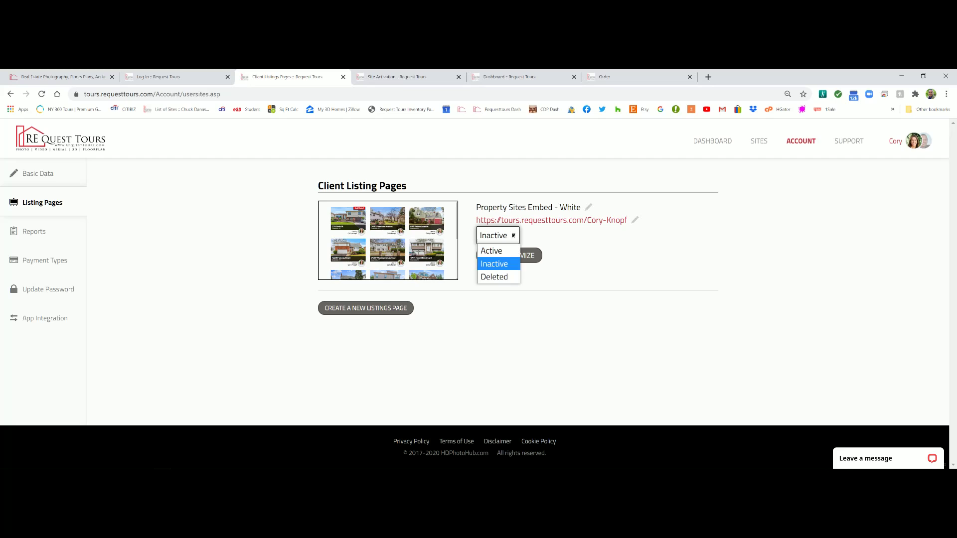
click(498, 250)
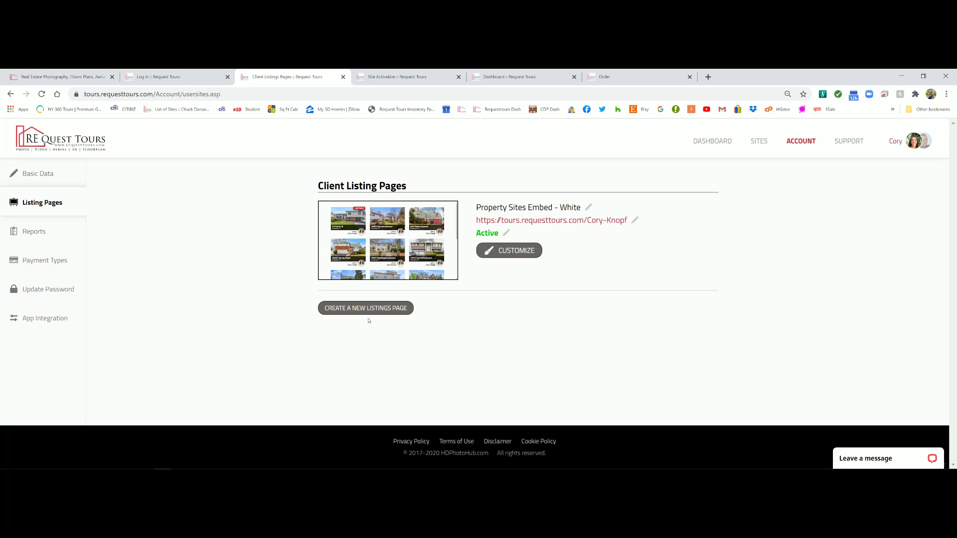
mouse_move(475, 223)
mouse_down()
mouse_move(627, 220)
mouse_move(468, 226)
mouse_move(476, 222)
mouse_up()
click(631, 240)
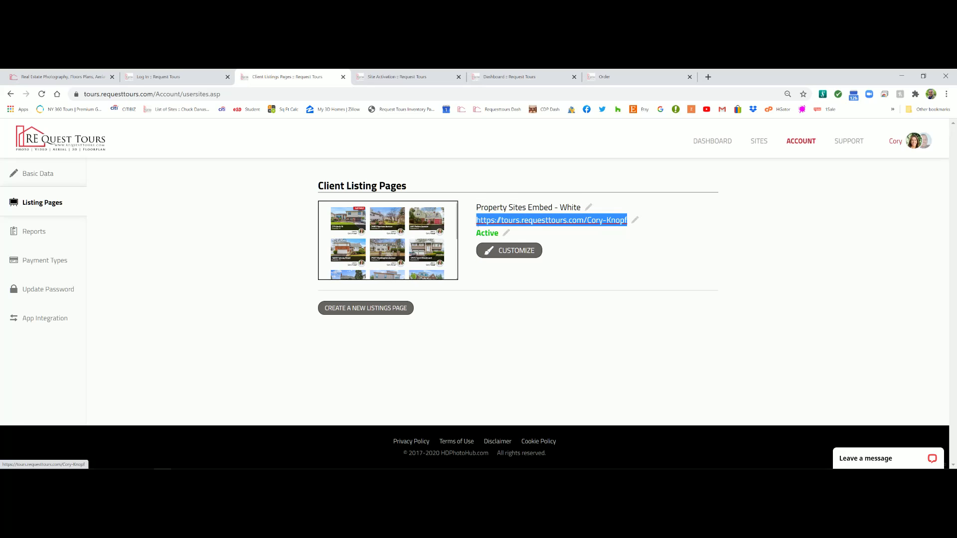
right_click(484, 223)
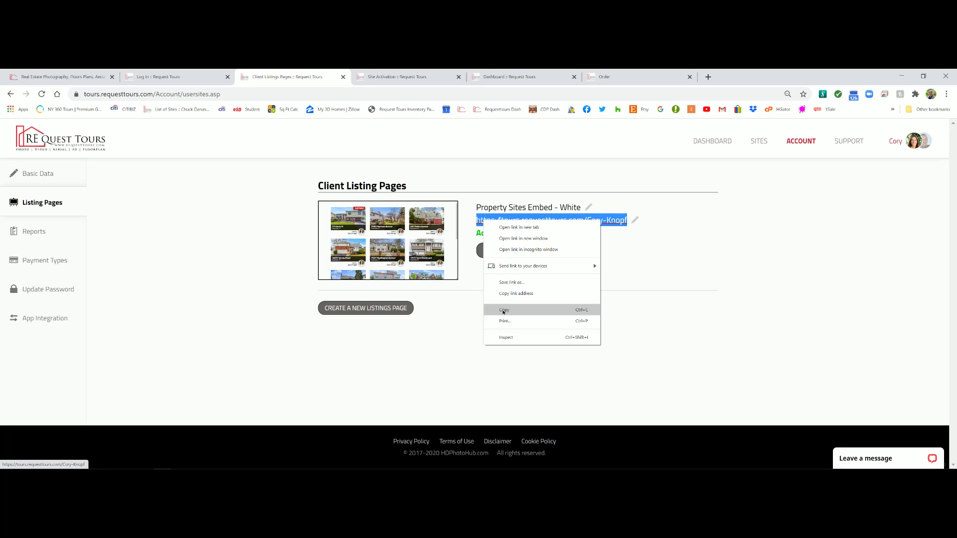
click(503, 310)
Load the copied listing address in a new browser tab, then return to the Order page
click(708, 77)
click(104, 94)
right_click(105, 94)
click(116, 152)
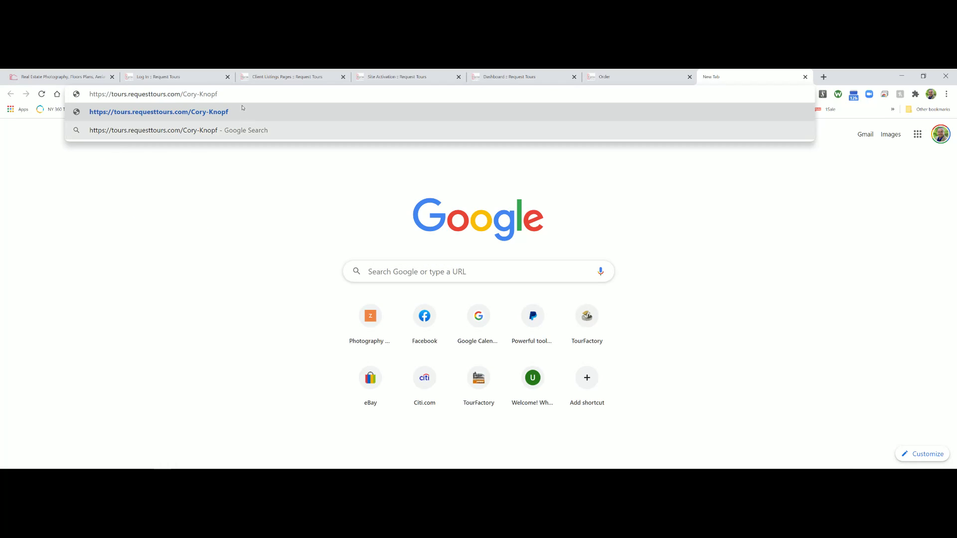
key(Return)
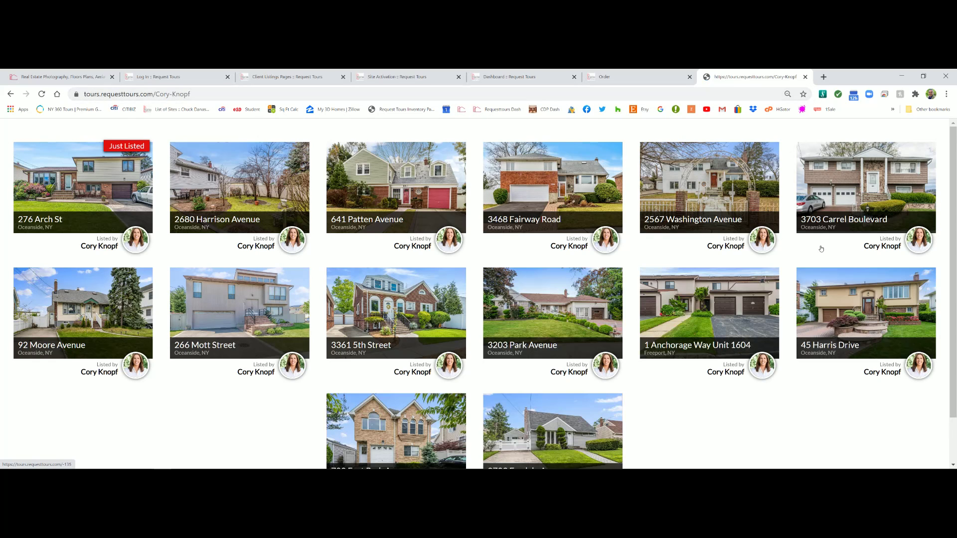
scroll(342, 262, down, 1)
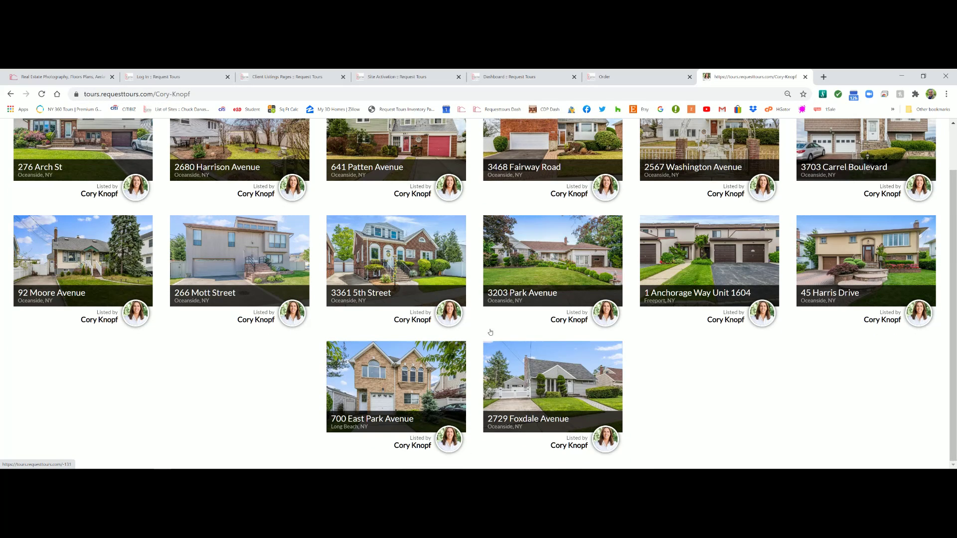
scroll(308, 272, up, 1)
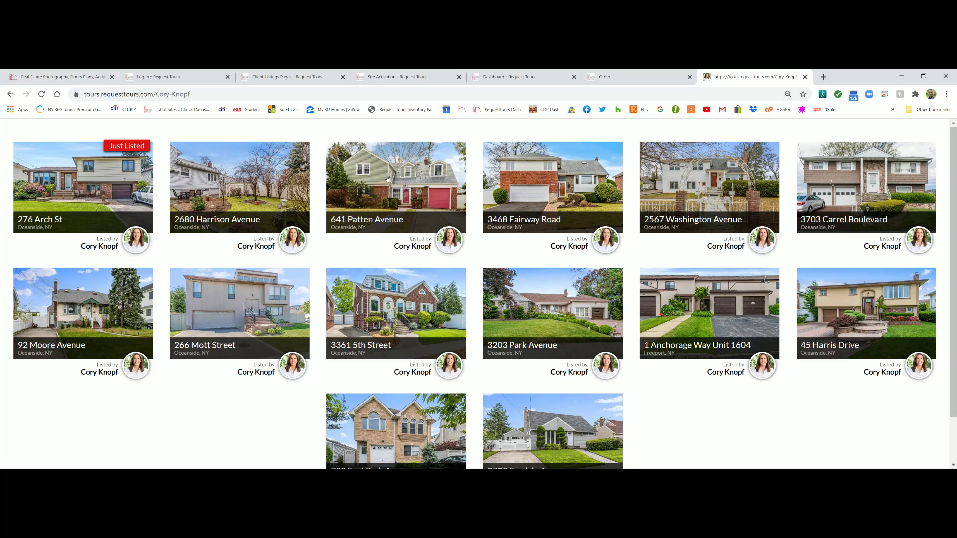
click(586, 77)
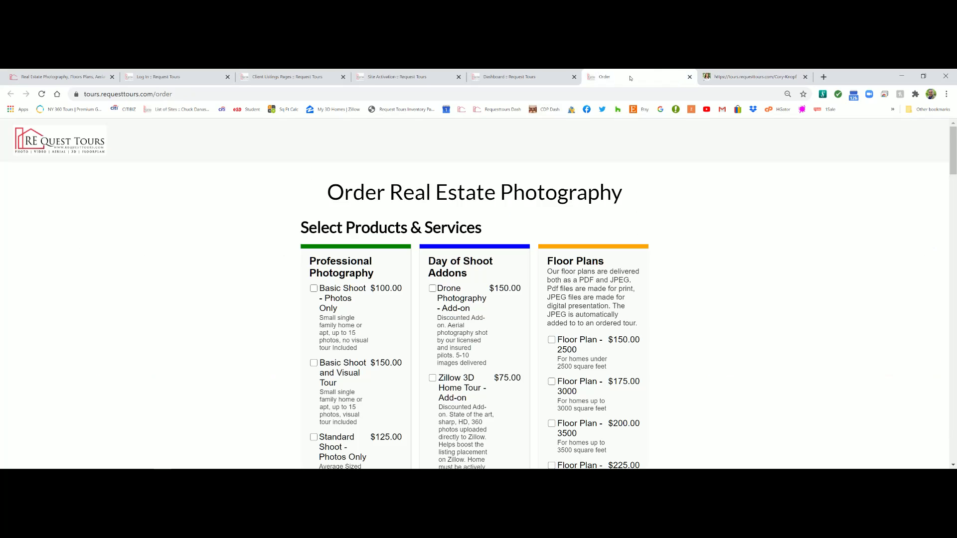
Visit Dashboard, Sites, Account, Reports, Payment Types, Update Password and App Integration
click(536, 78)
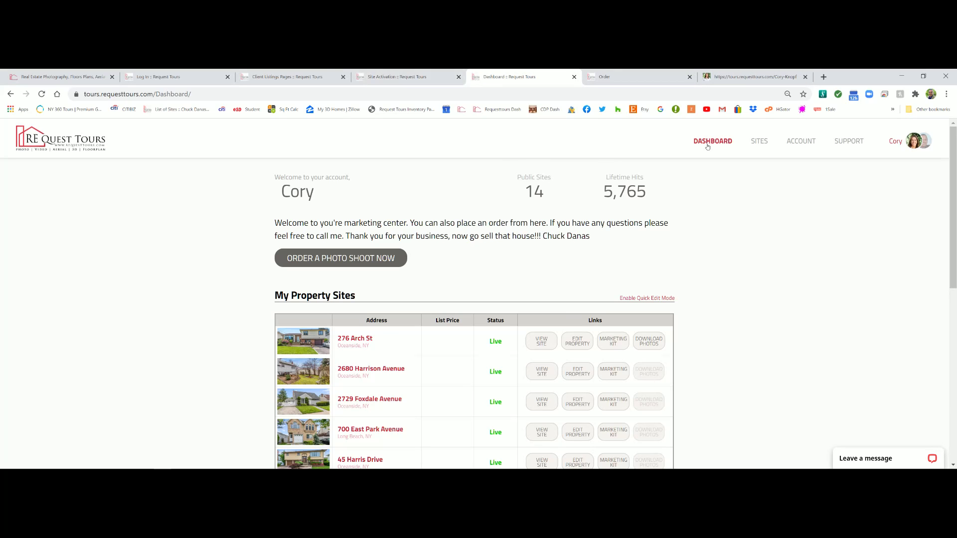
click(758, 142)
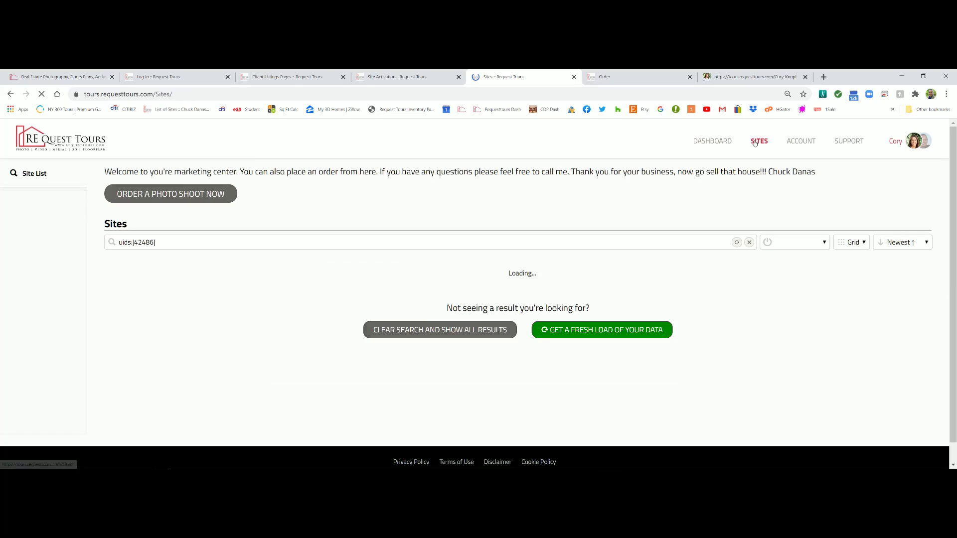
click(806, 144)
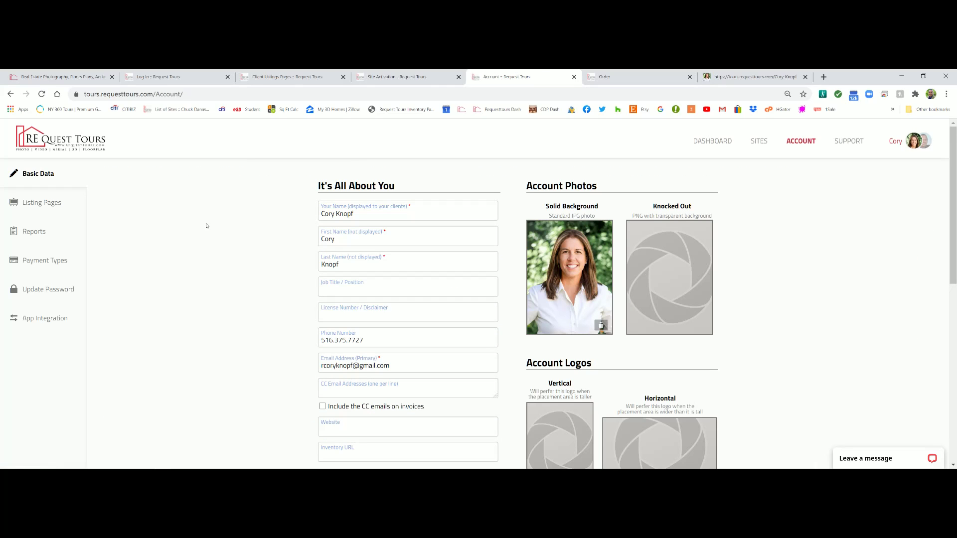
click(29, 233)
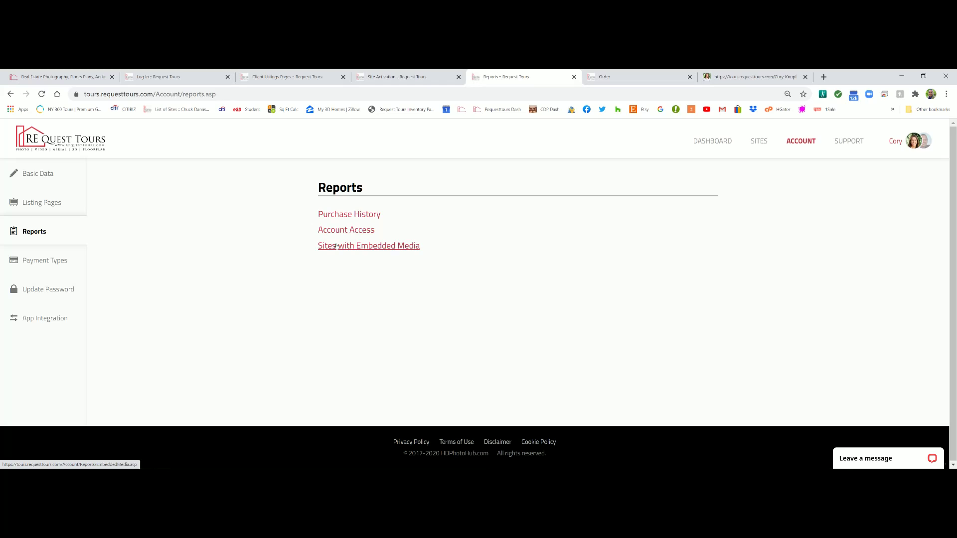
click(48, 260)
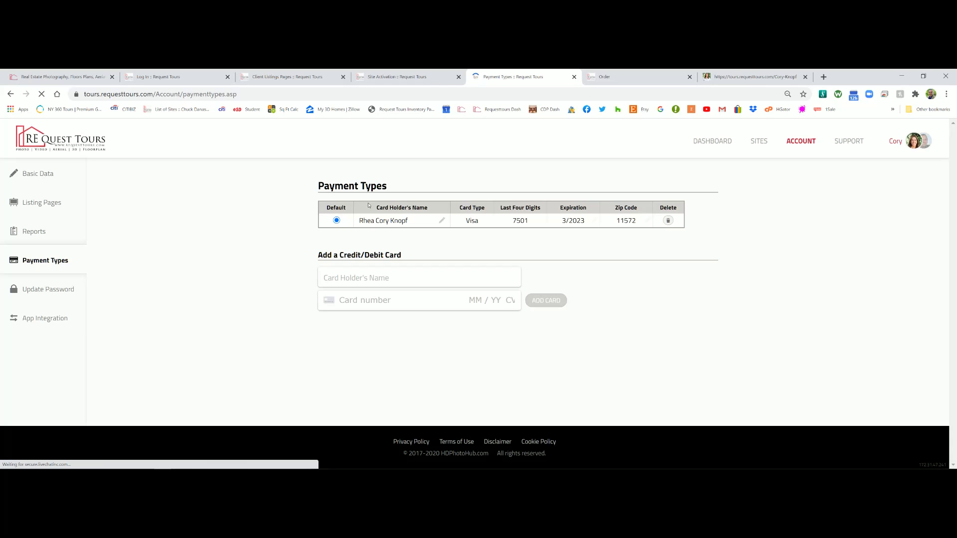
click(45, 290)
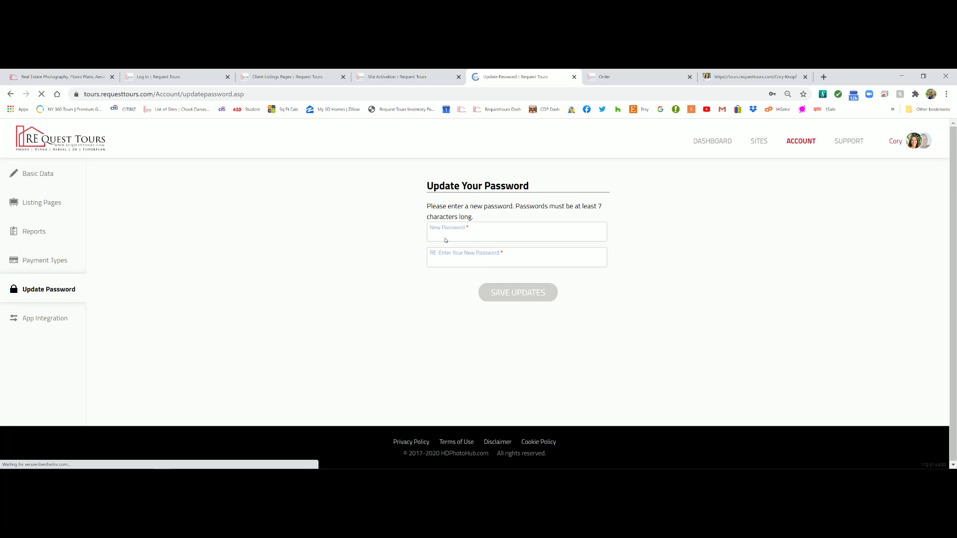
click(49, 319)
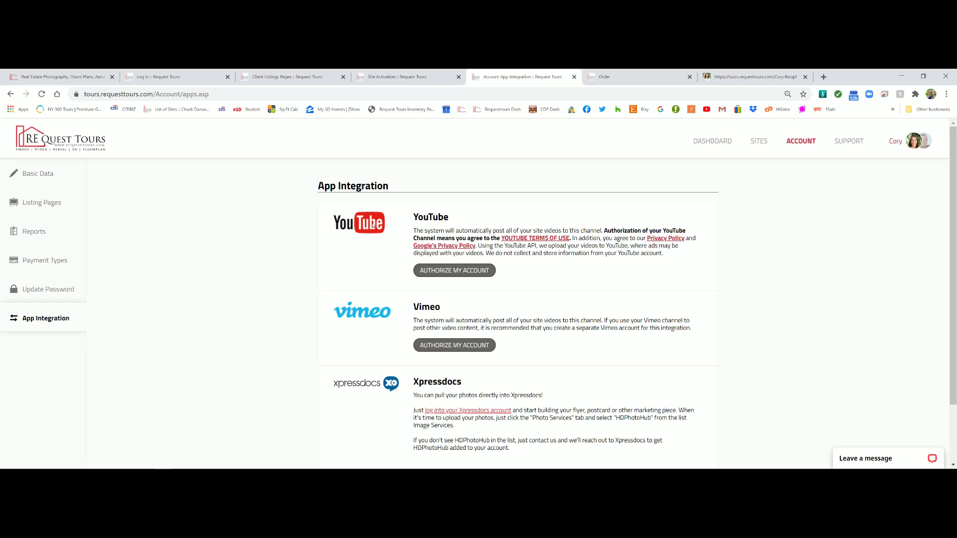
Check App Integration and Support, then enable Quick Edit Mode on the Dashboard
scroll(361, 365, down, 1)
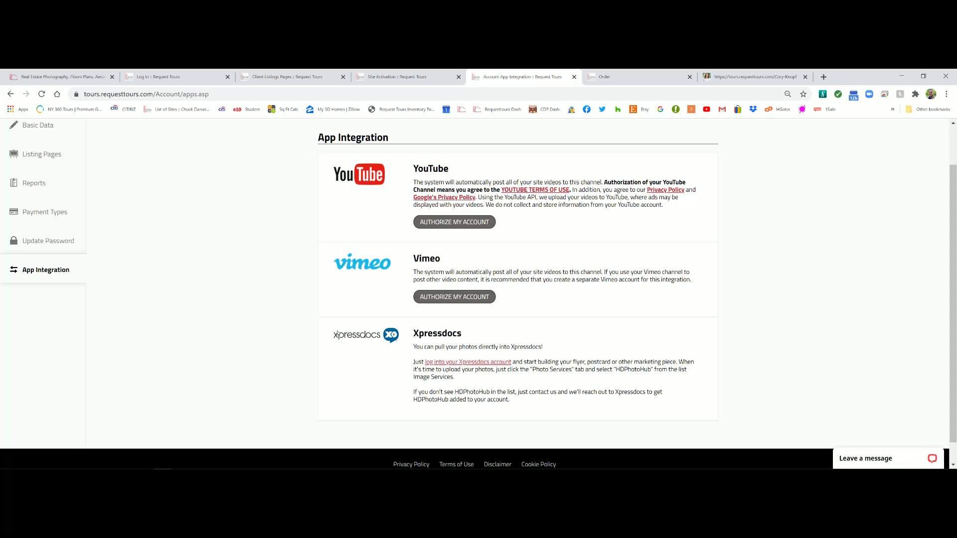
scroll(342, 344, up, 1)
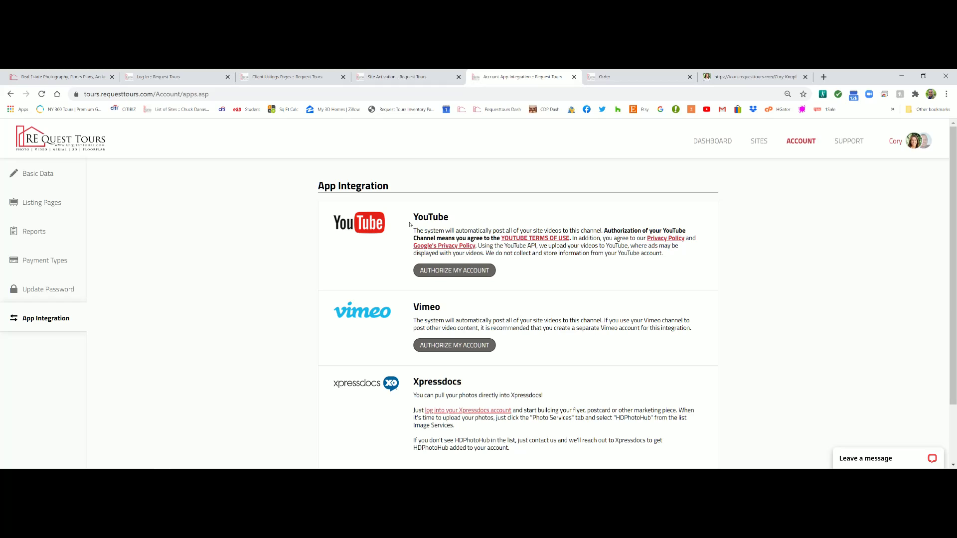
click(844, 141)
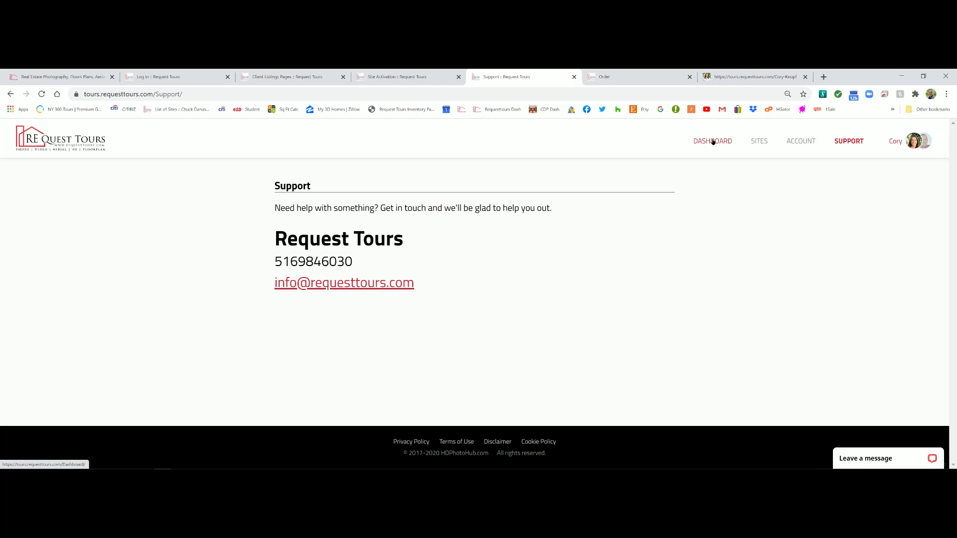
click(713, 142)
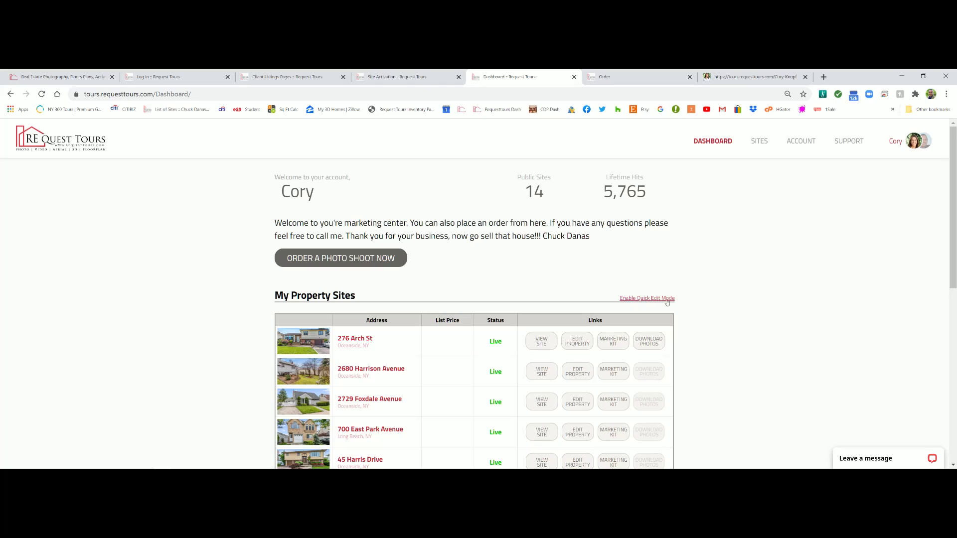
click(629, 300)
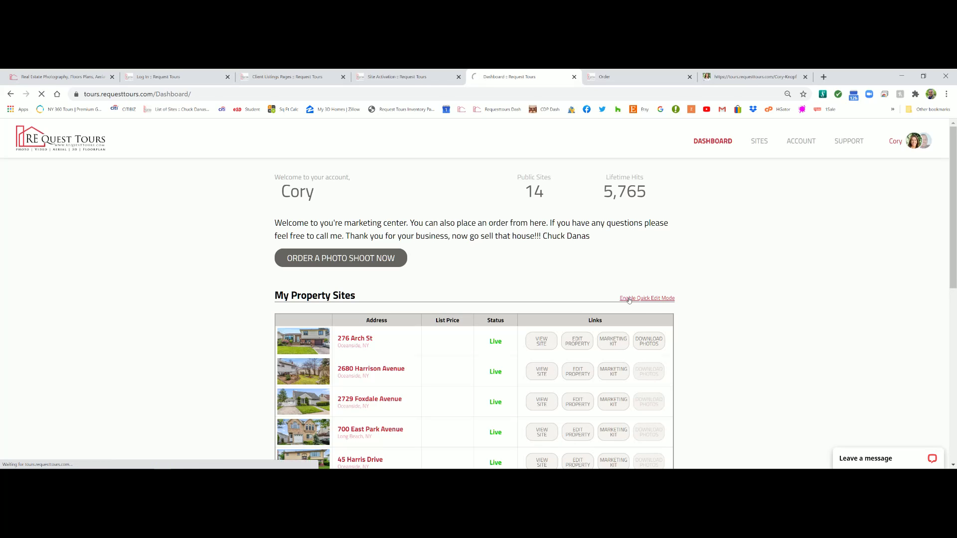
scroll(793, 317, down, 2)
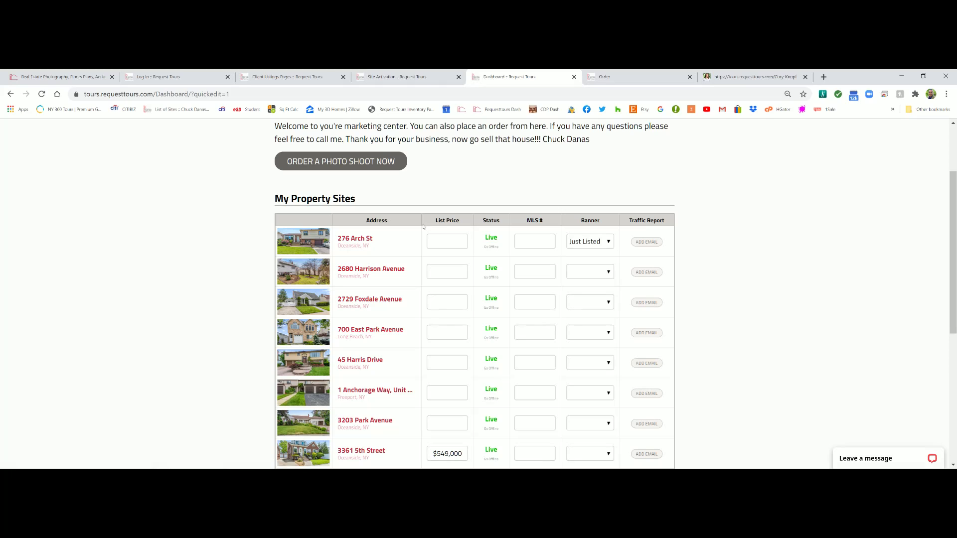
click(609, 243)
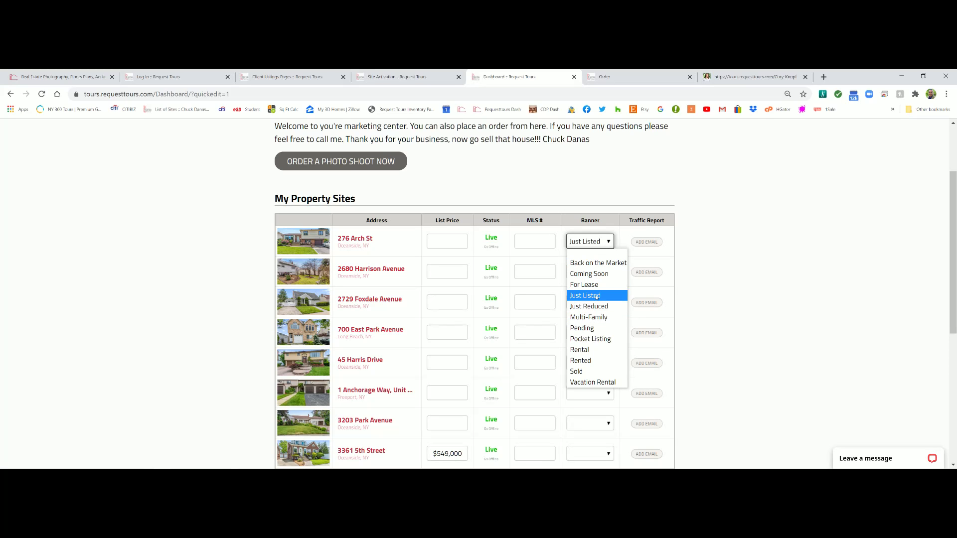
click(749, 285)
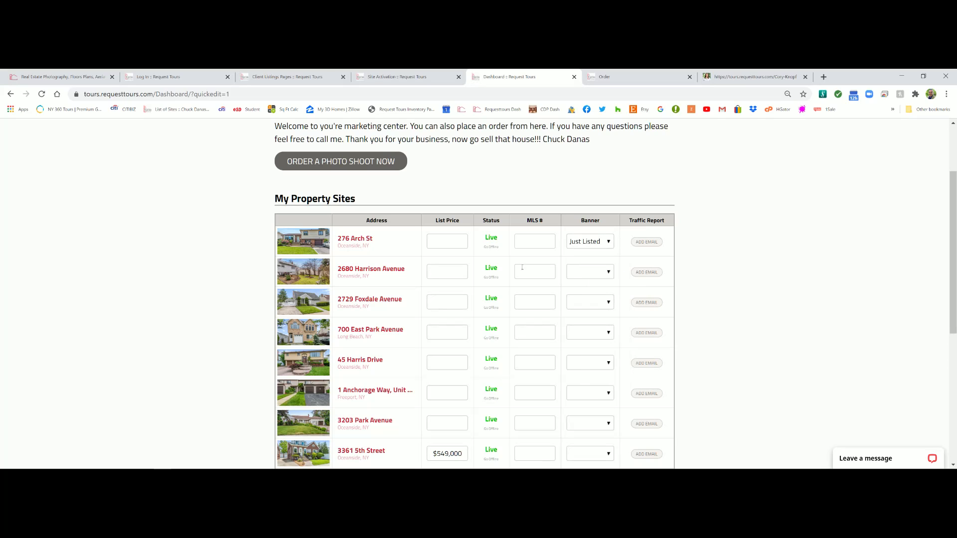
click(440, 247)
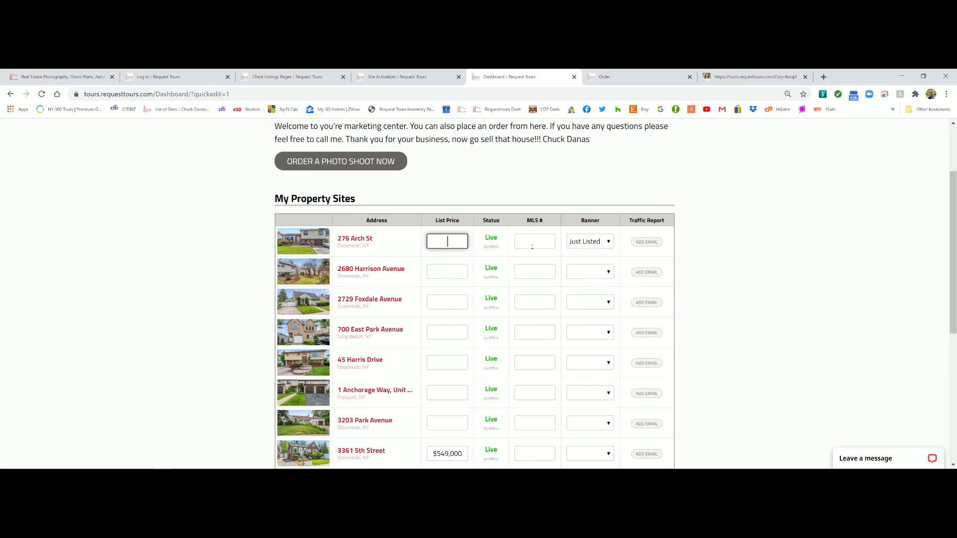
click(447, 272)
click(443, 302)
click(440, 333)
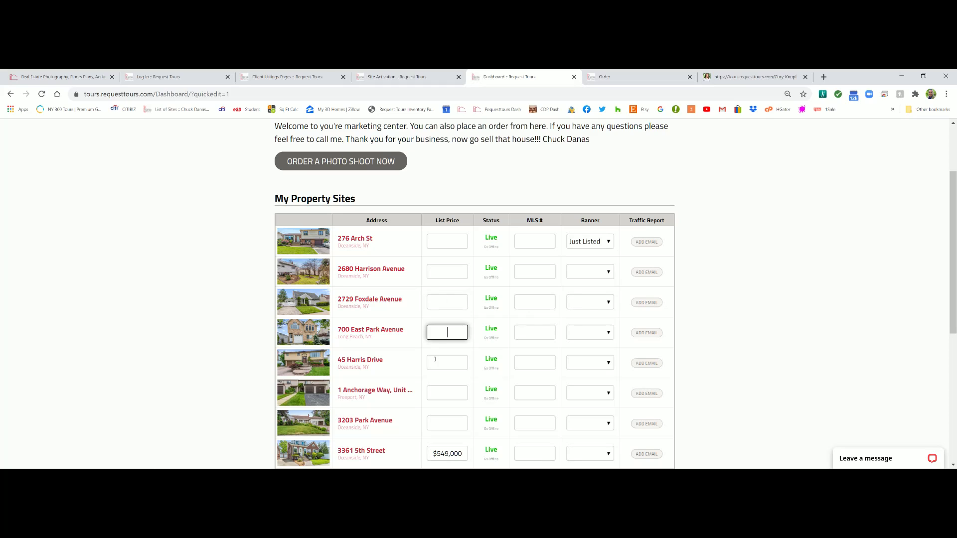
click(435, 359)
click(441, 392)
click(445, 417)
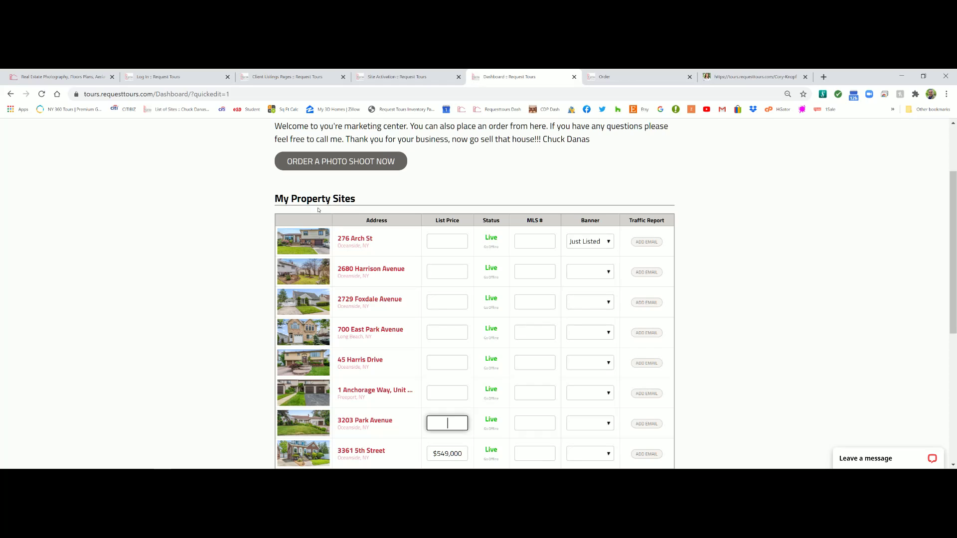
scroll(549, 159, up, 2)
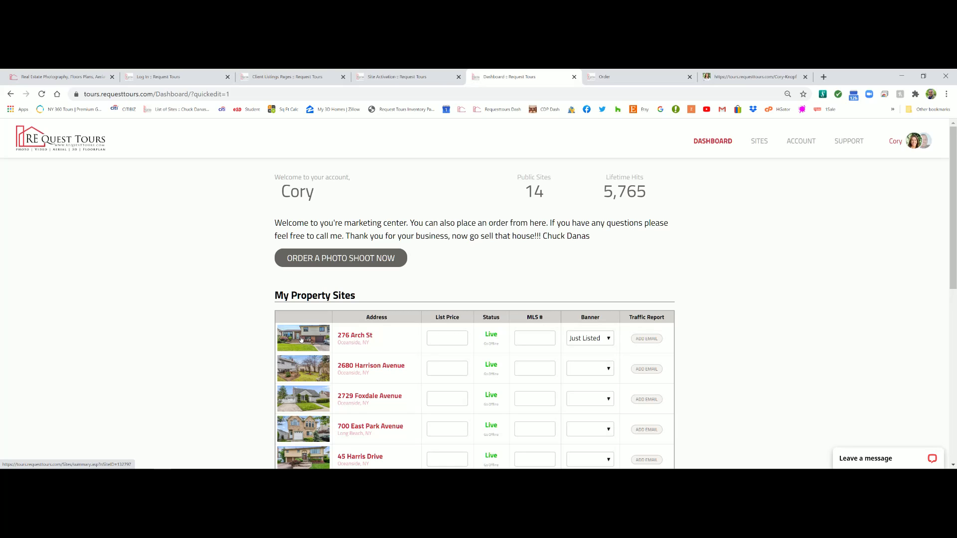
click(297, 338)
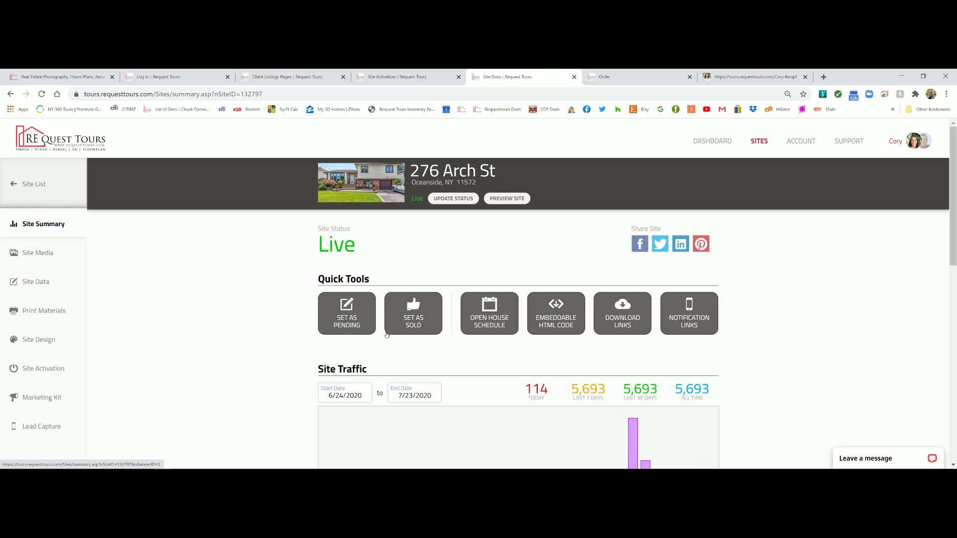
click(488, 313)
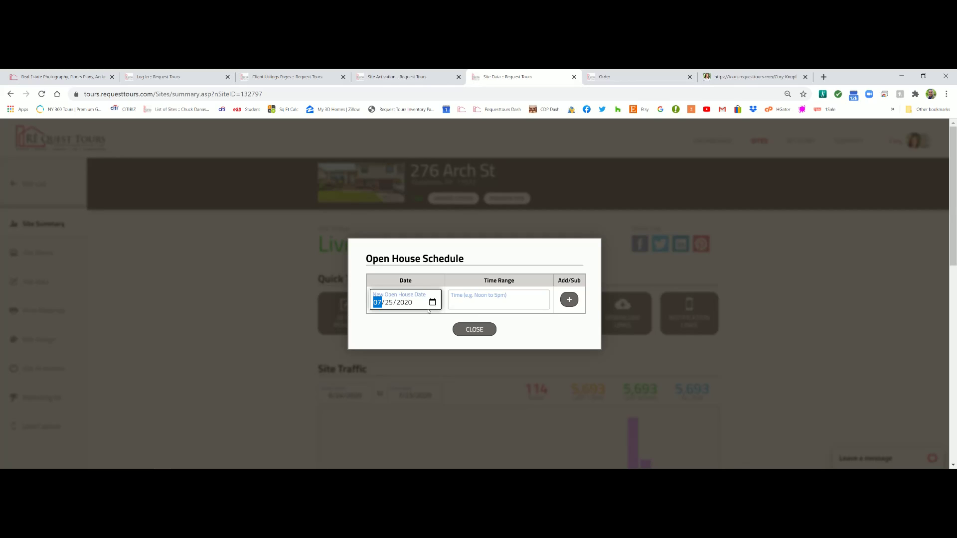
click(473, 329)
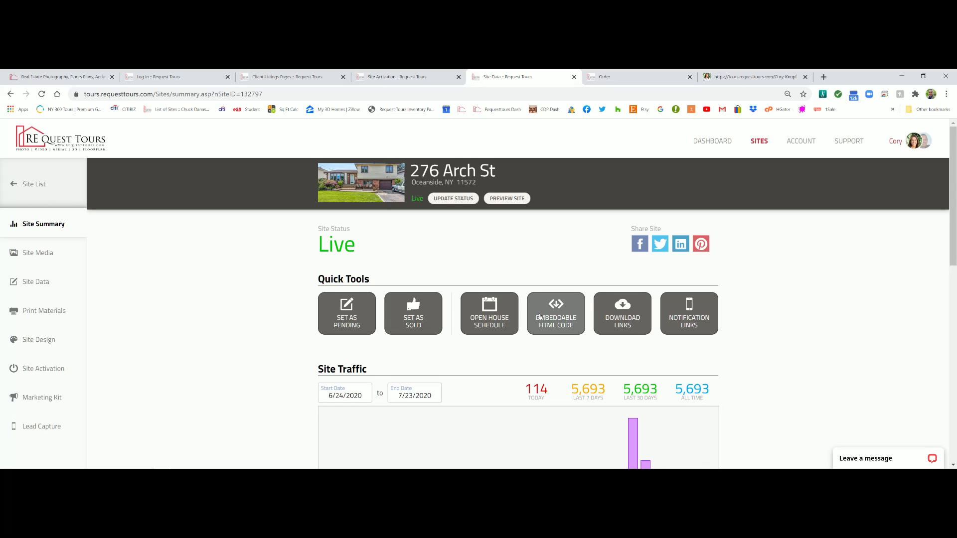
click(622, 313)
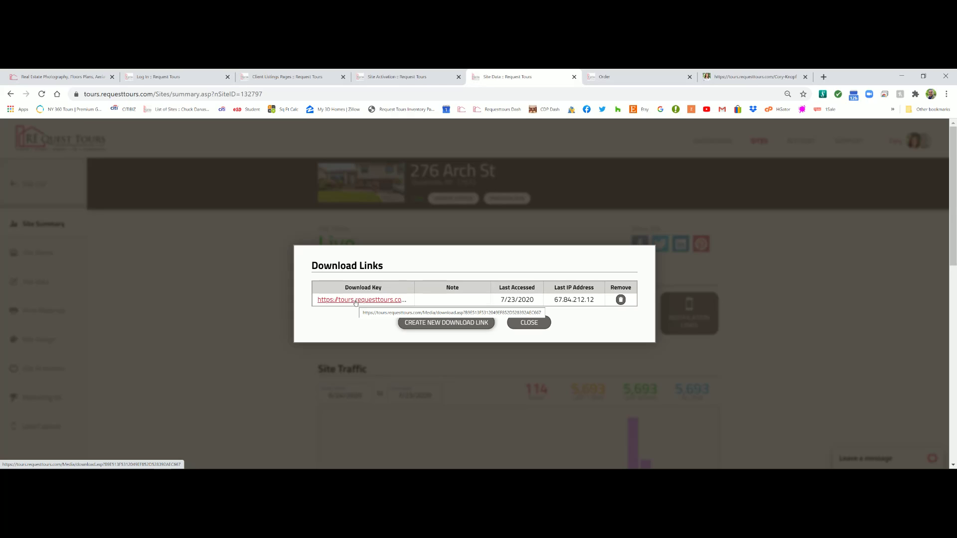
Close Download Links, then open Notification Links and cancel creating a new link
click(519, 324)
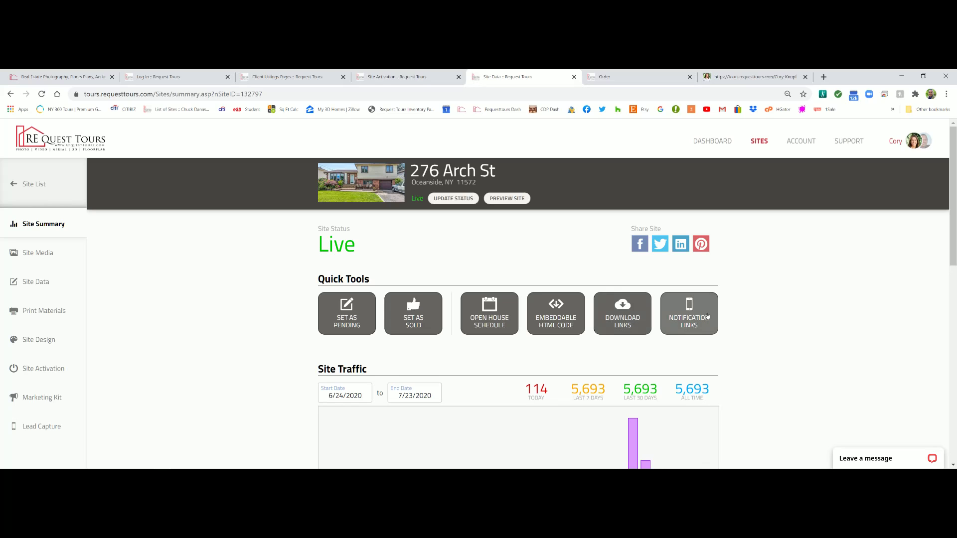
click(688, 320)
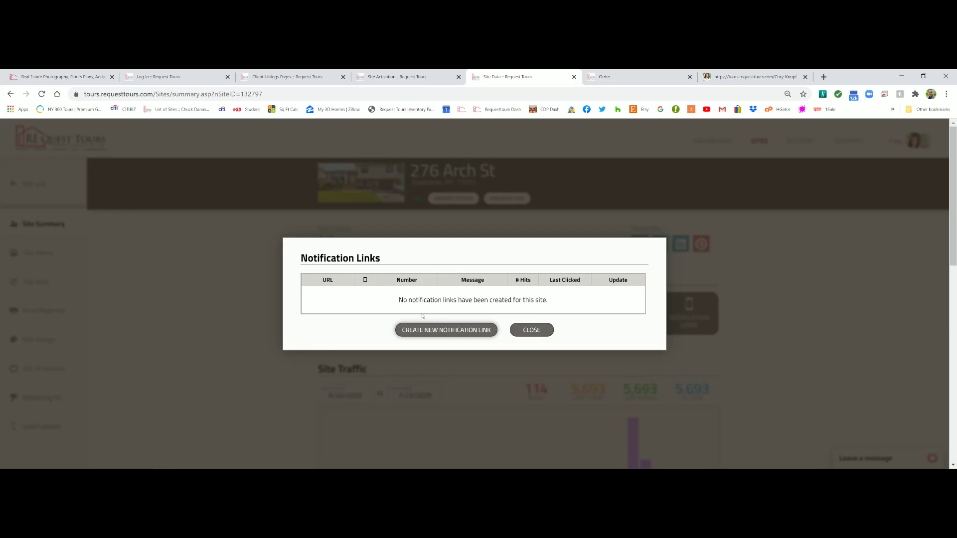
click(429, 331)
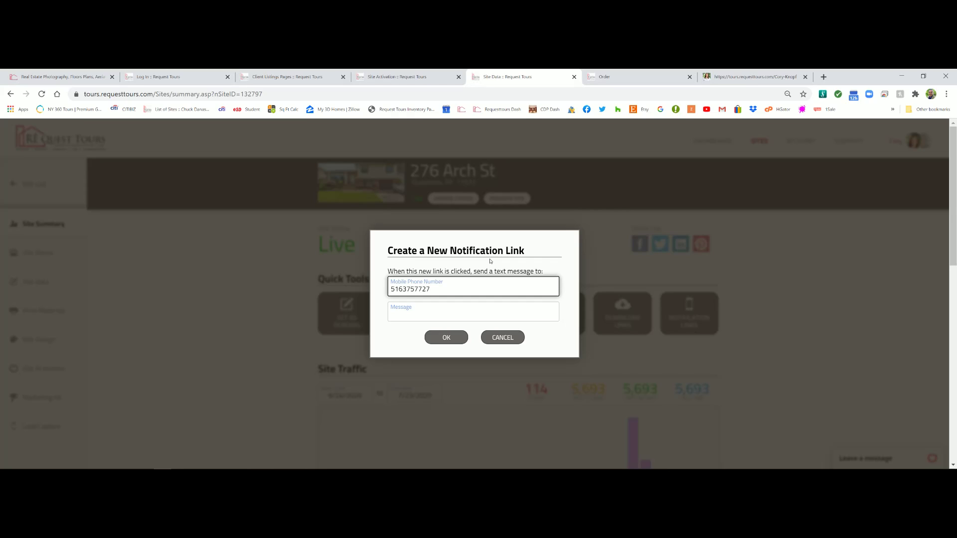
click(496, 339)
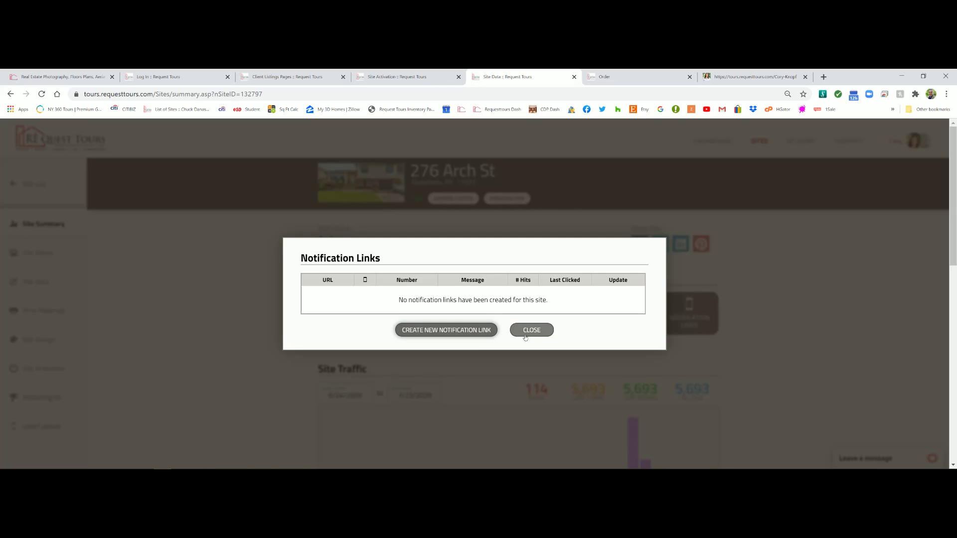
click(530, 330)
scroll(355, 347, down, 2)
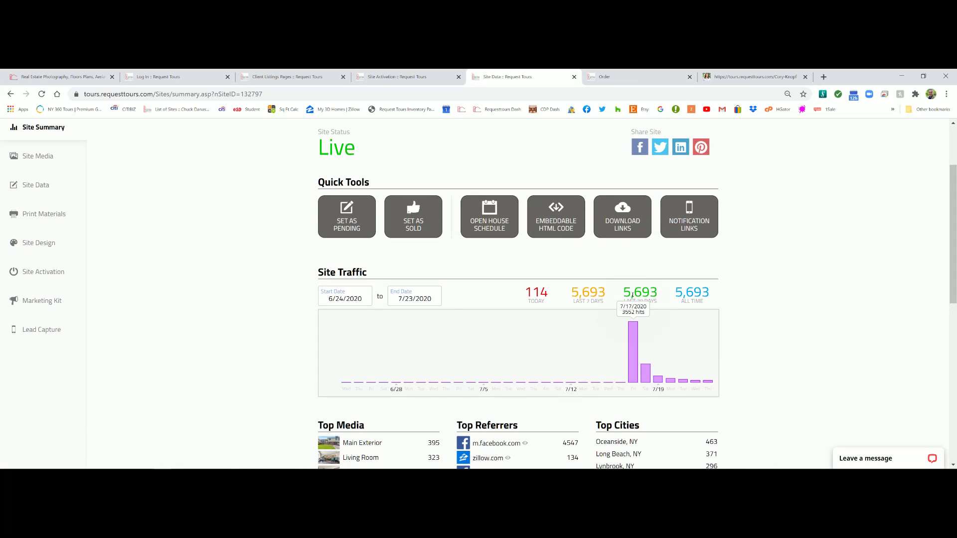
mouse_move(630, 351)
scroll(633, 341, down, 1)
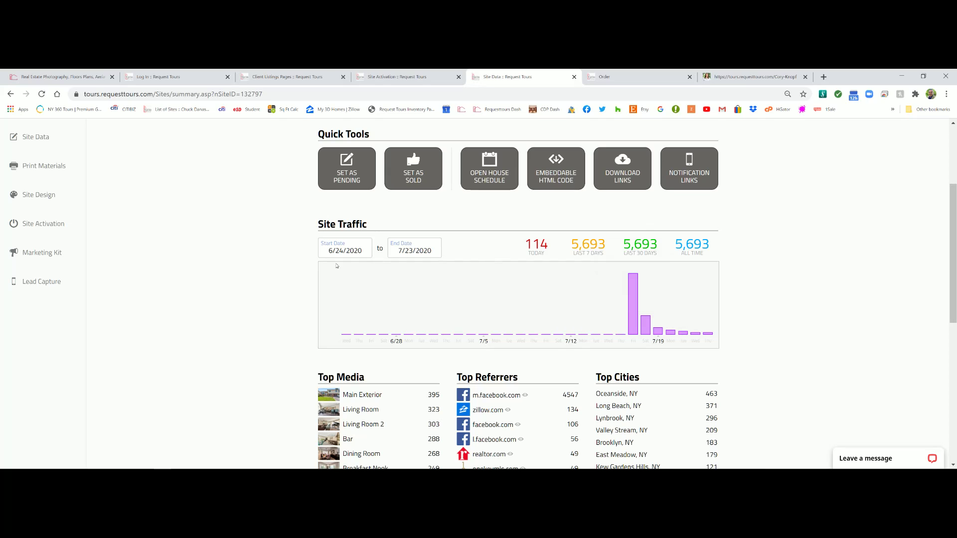
scroll(459, 289, down, 1)
scroll(459, 290, down, 1)
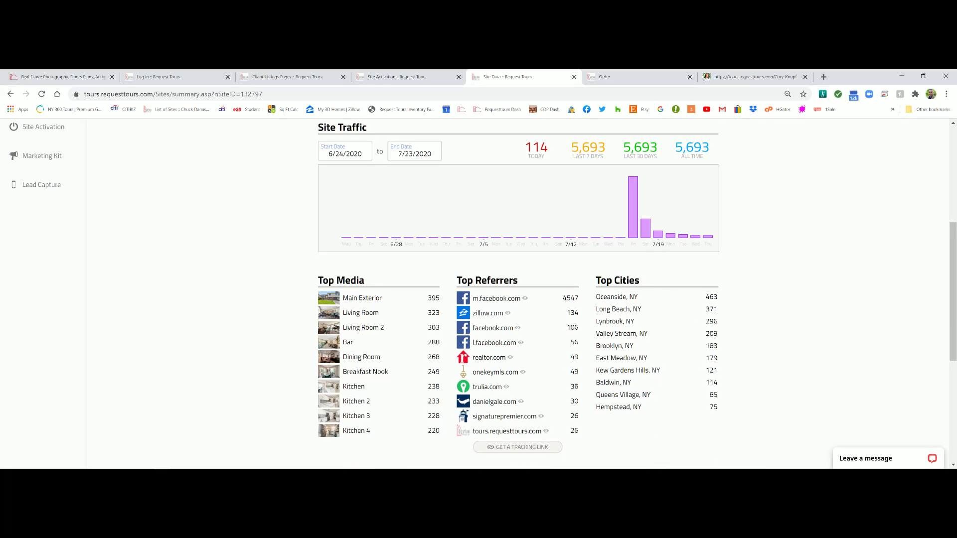
scroll(629, 291, down, 1)
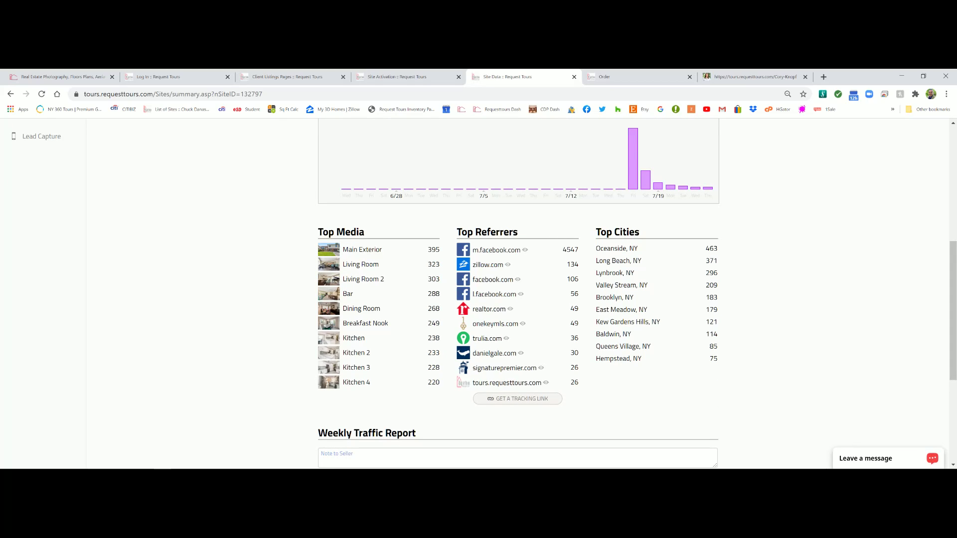
scroll(810, 360, down, 3)
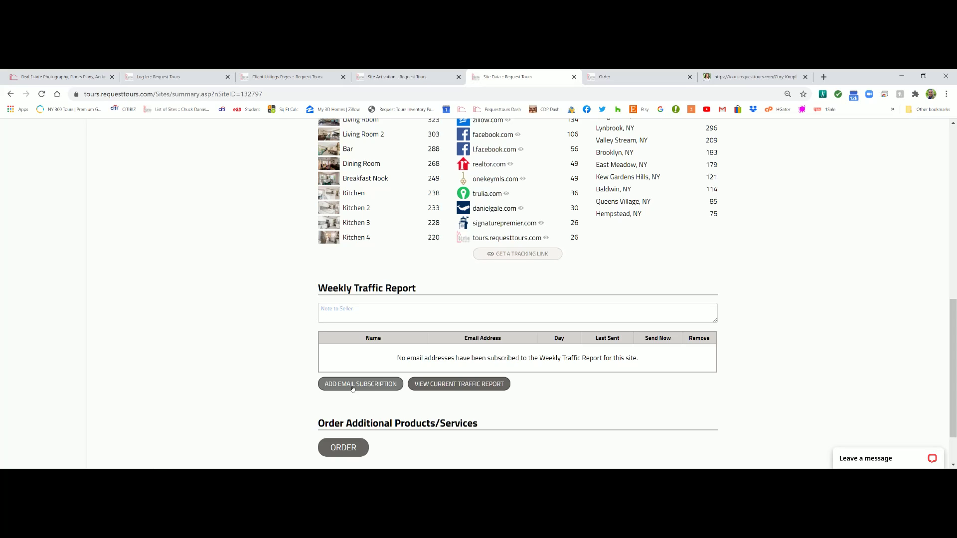
View and close the current weekly traffic report, then go to the Site Media page
click(432, 384)
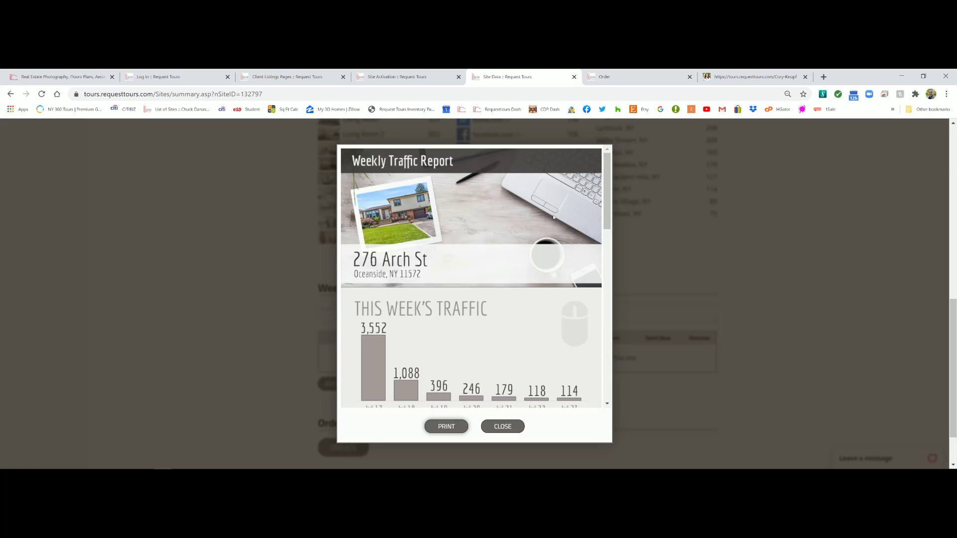
drag(605, 191, 614, 362)
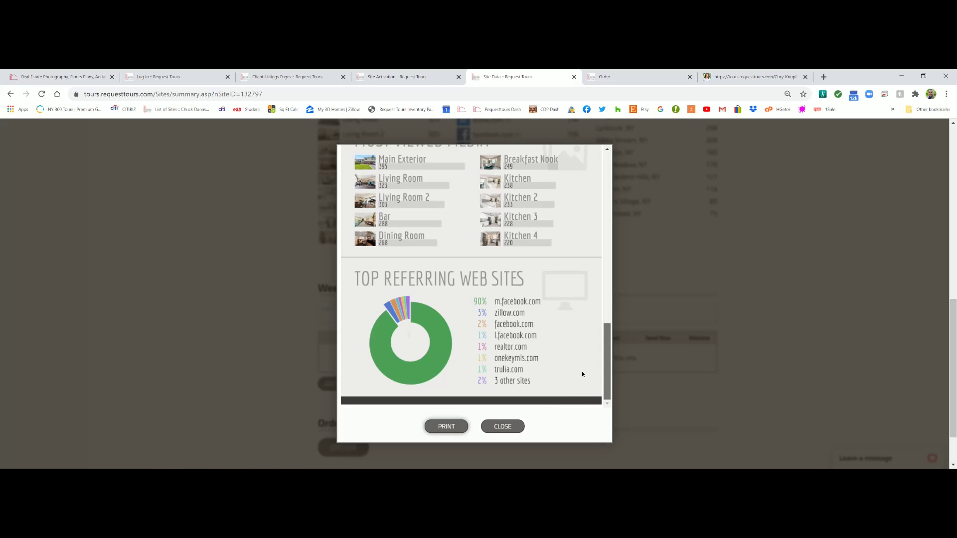
click(501, 427)
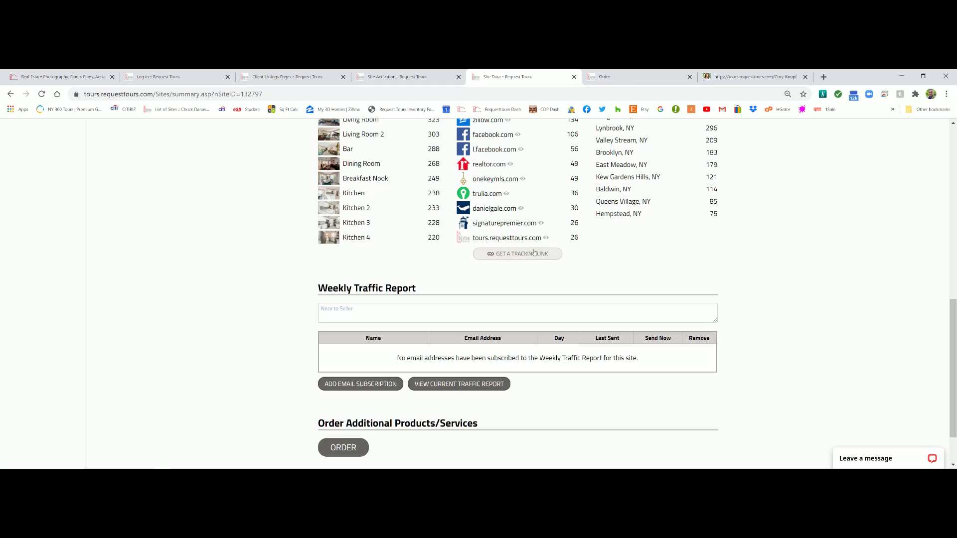
scroll(530, 255, down, 2)
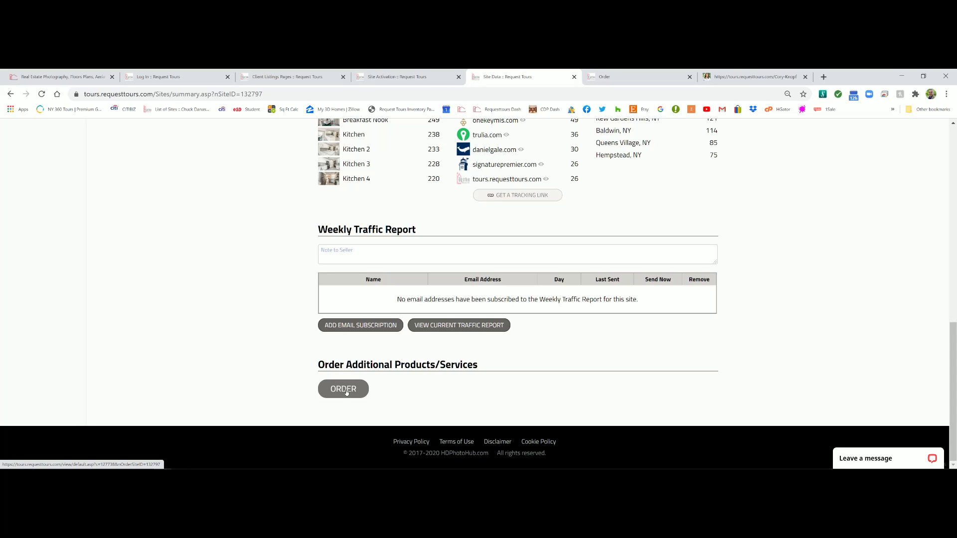
scroll(61, 253, up, 10)
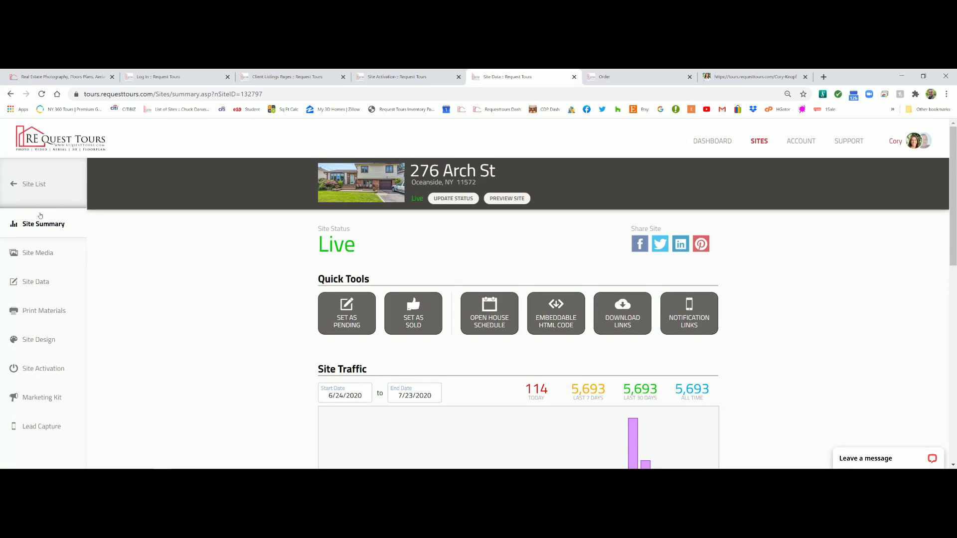
click(31, 253)
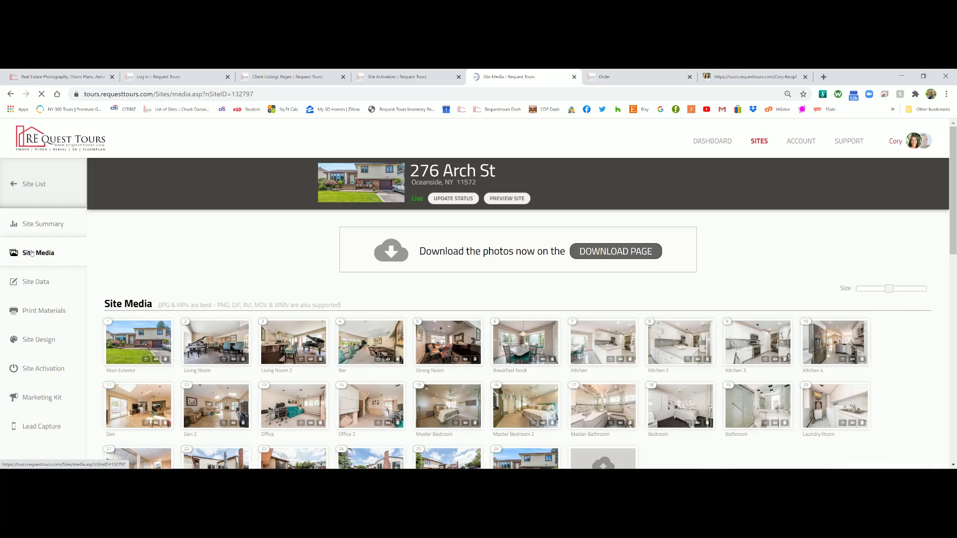
scroll(278, 252, down, 2)
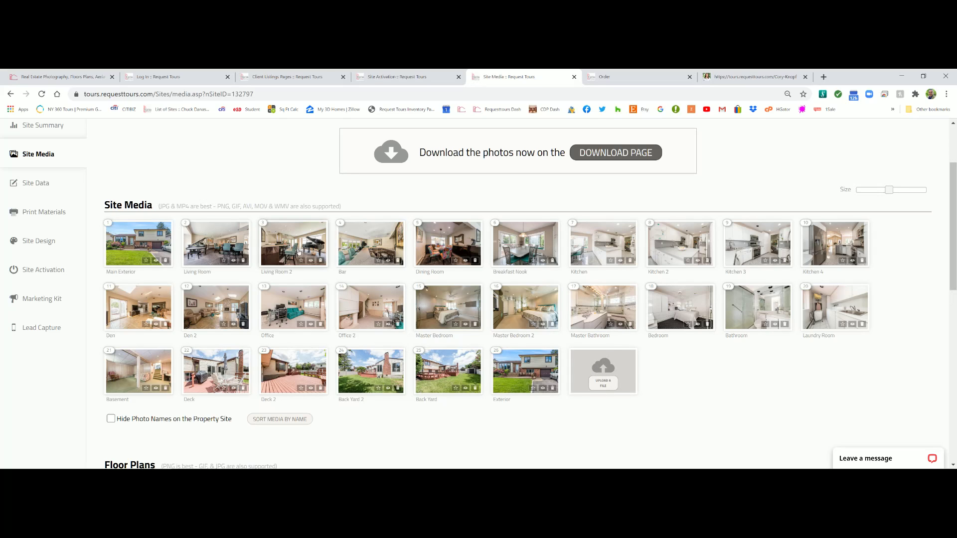
mouse_move(223, 248)
mouse_down()
mouse_move(125, 260)
mouse_move(233, 254)
mouse_move(219, 248)
mouse_up()
mouse_move(300, 235)
mouse_down()
mouse_move(196, 243)
mouse_move(354, 245)
mouse_move(297, 249)
mouse_up()
click(294, 272)
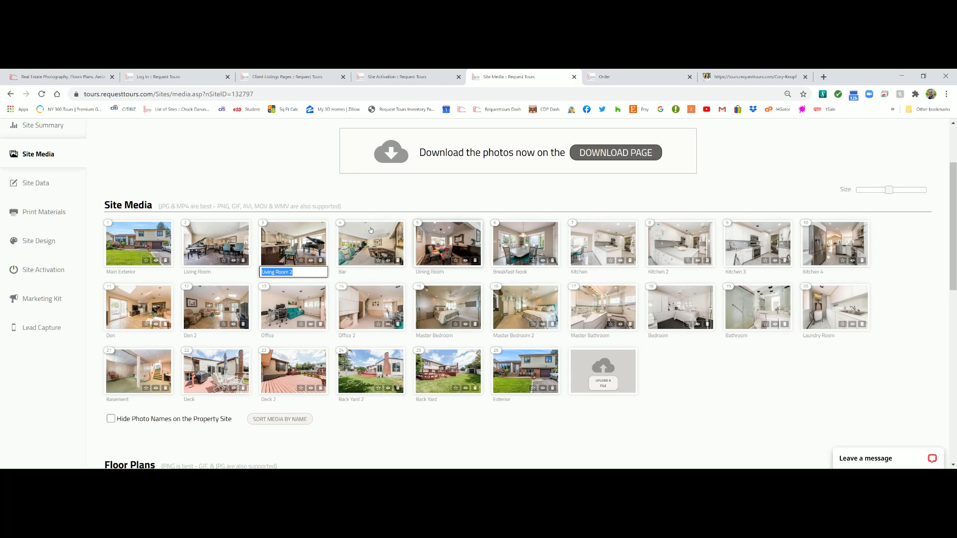
scroll(529, 349, down, 1)
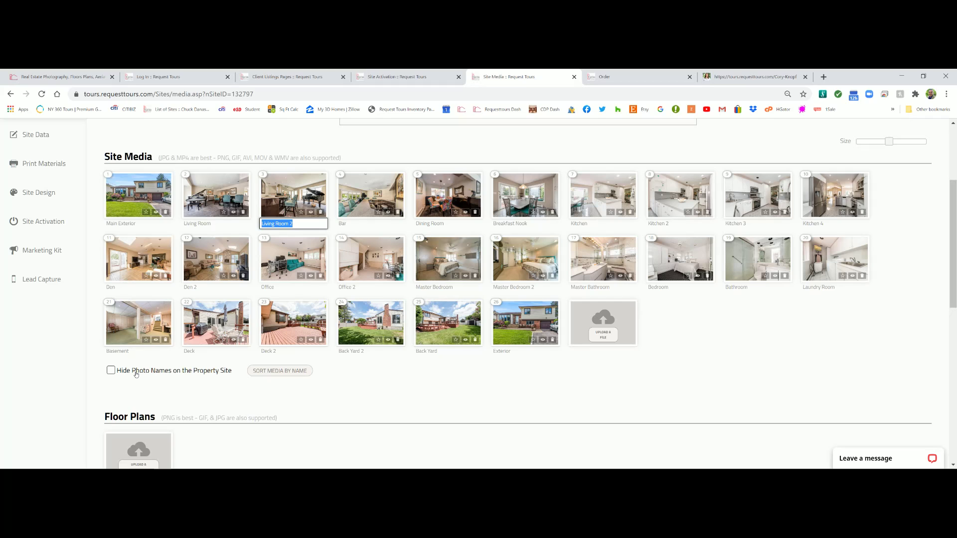
scroll(498, 349, down, 3)
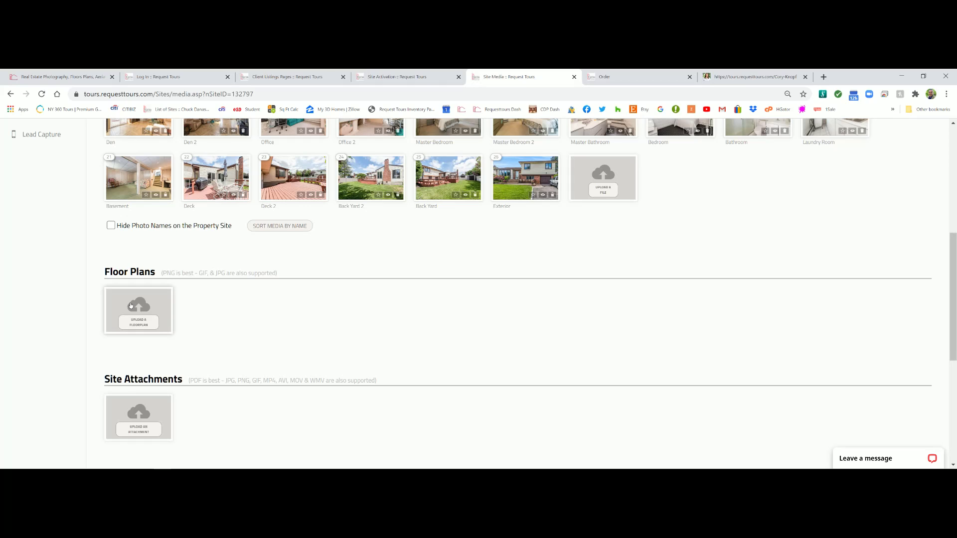
scroll(131, 305, down, 2)
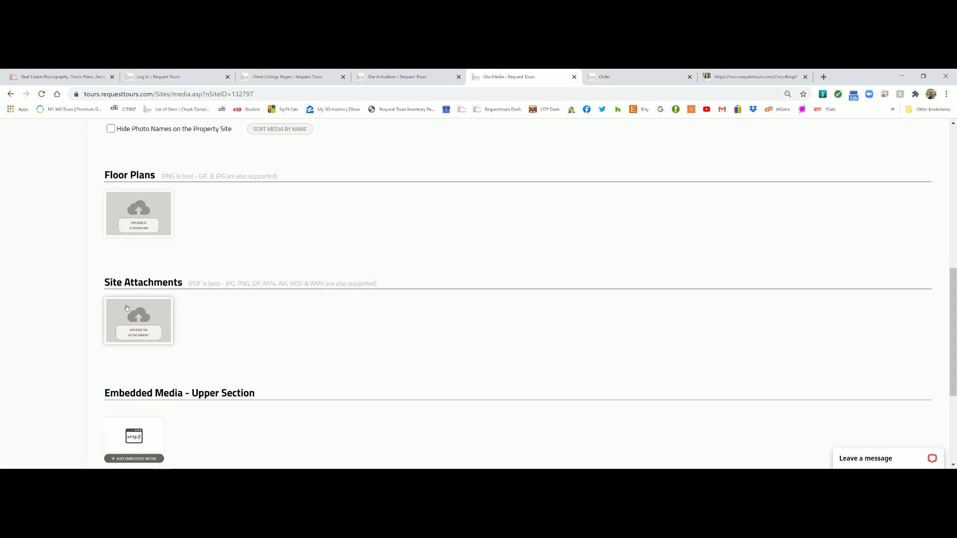
scroll(324, 267, down, 2)
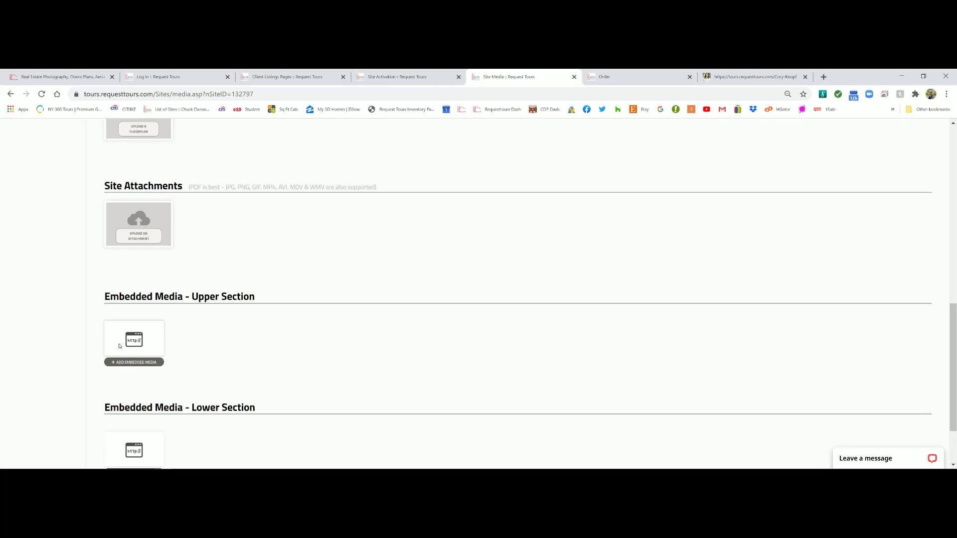
scroll(175, 305, down, 2)
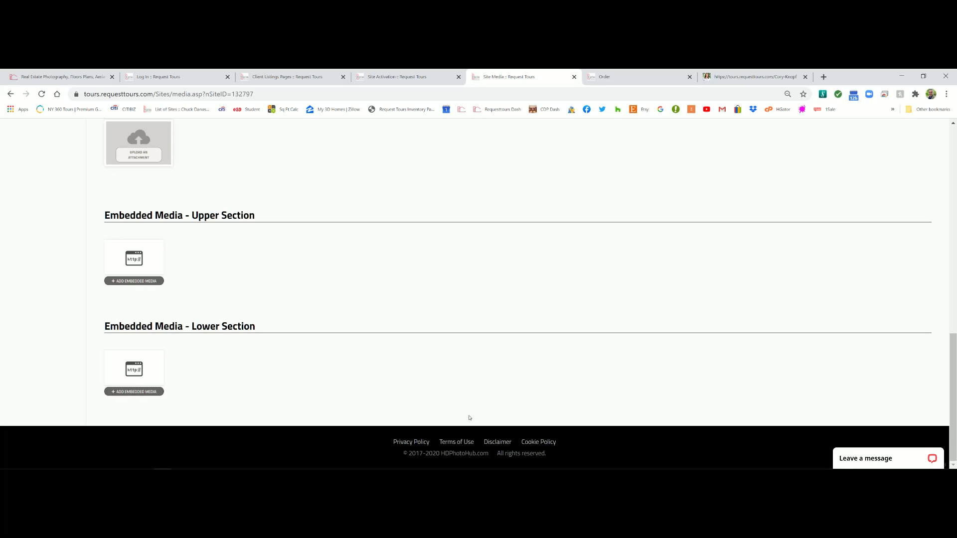
scroll(607, 338, up, 12)
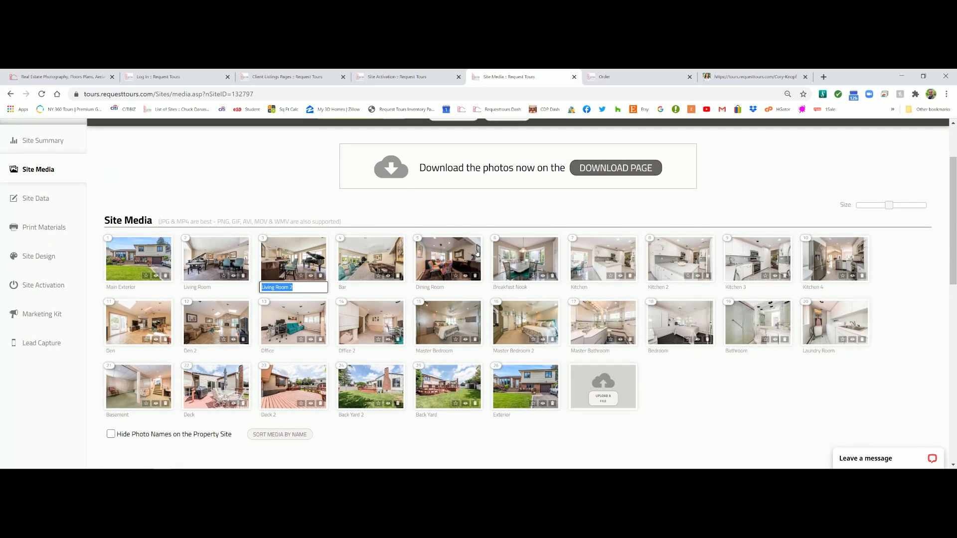
click(34, 199)
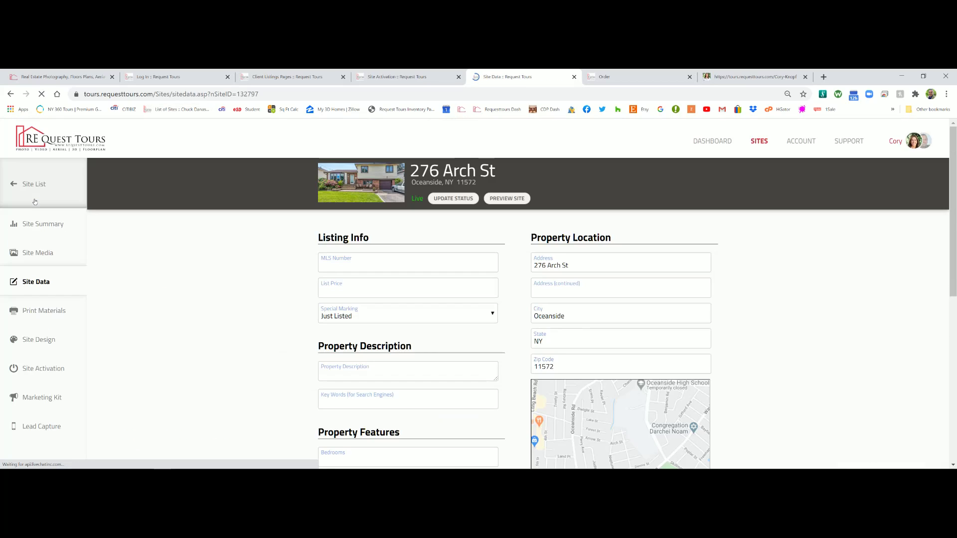
click(343, 289)
click(364, 319)
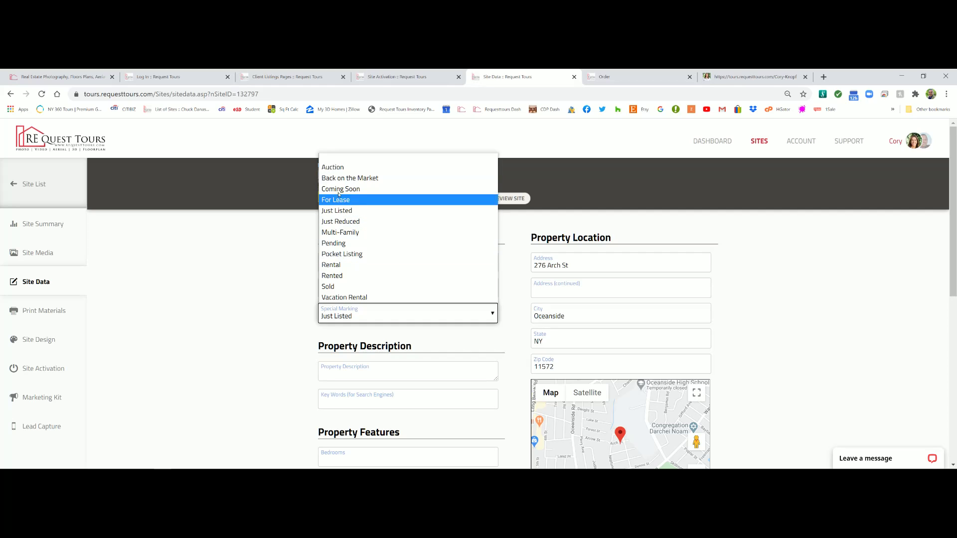
click(262, 260)
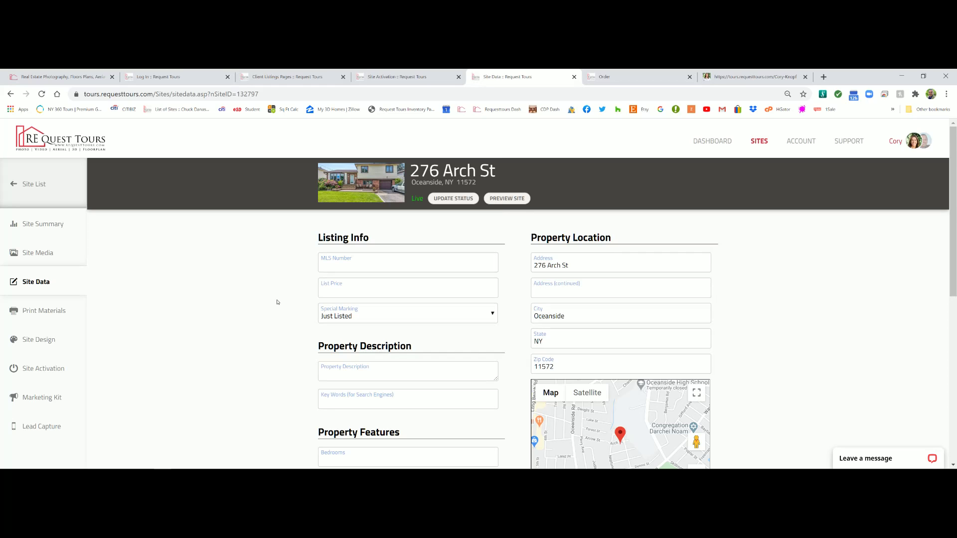
Scroll through the Site Data fields, then go to Print Materials
scroll(284, 330, down, 1)
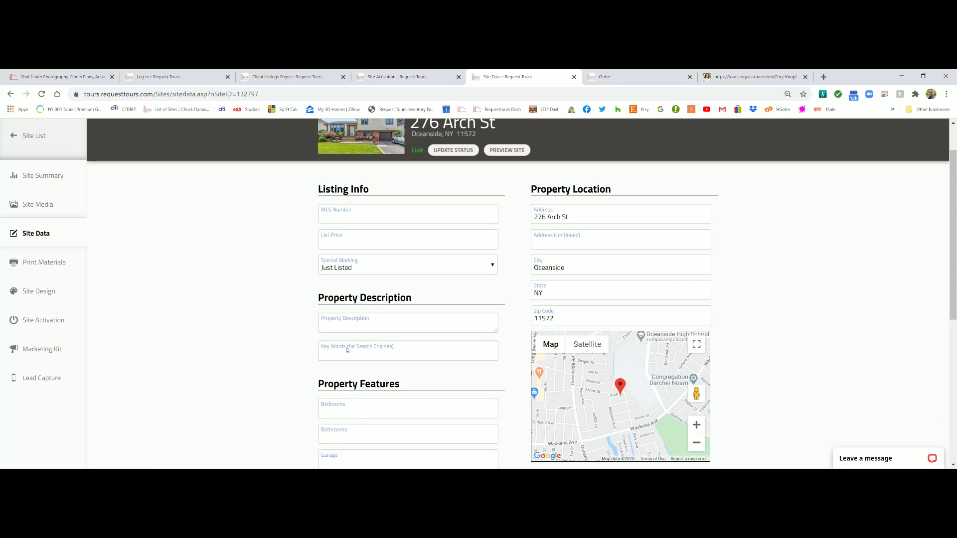
scroll(350, 350, down, 3)
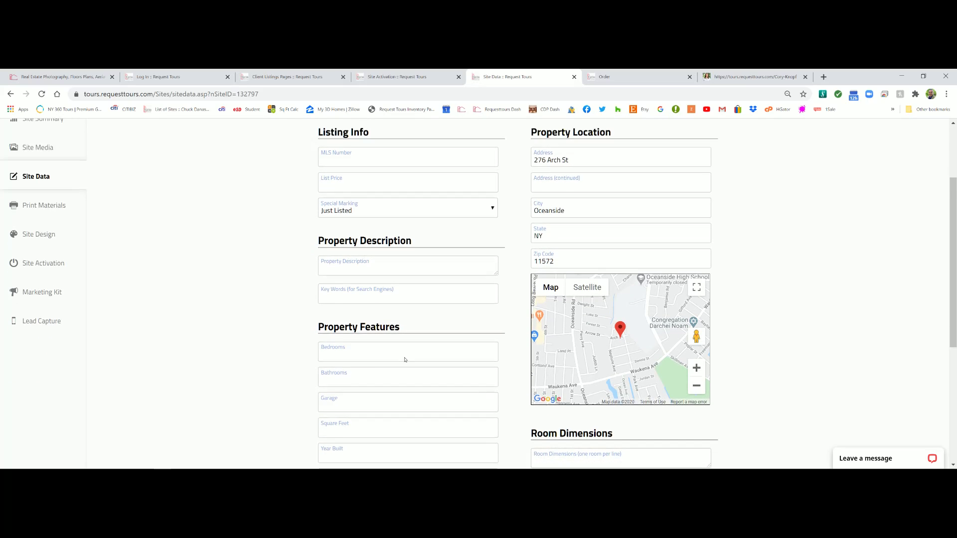
scroll(452, 264, down, 1)
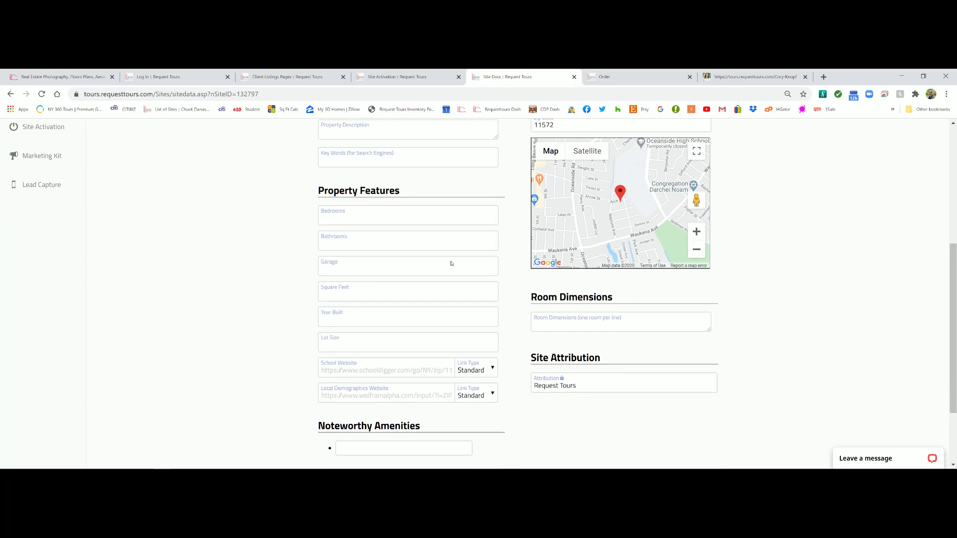
scroll(422, 272, up, 1)
scroll(416, 273, up, 1)
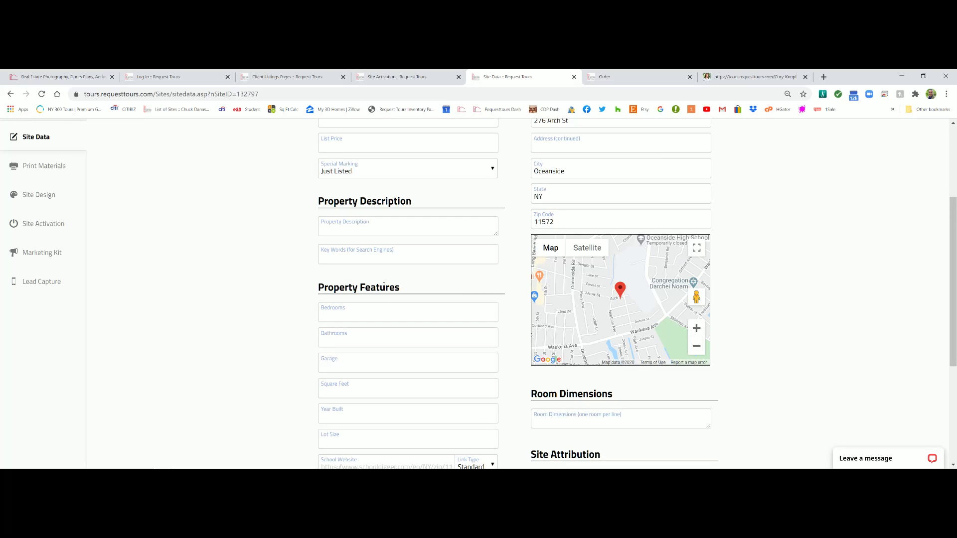
scroll(356, 257, down, 4)
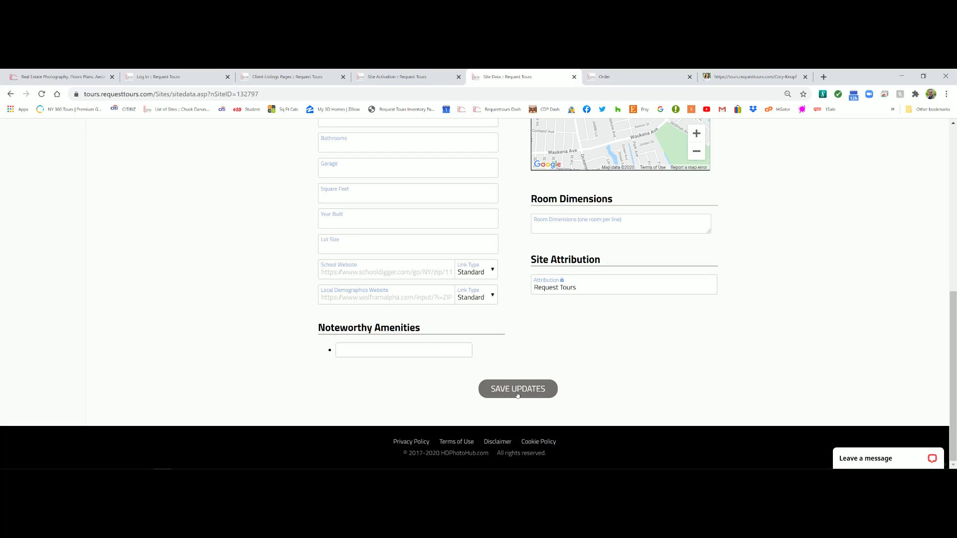
scroll(441, 307, up, 2)
scroll(440, 308, down, 2)
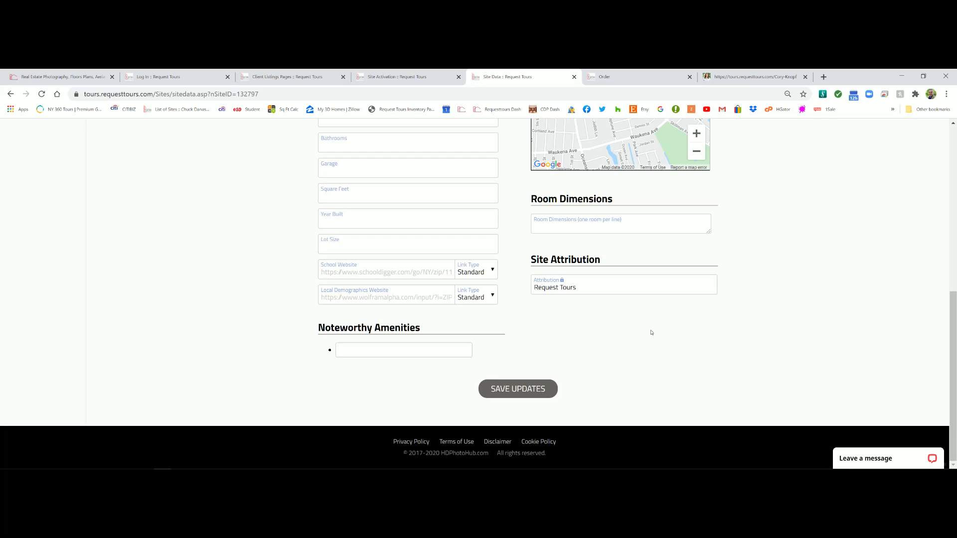
scroll(239, 276, up, 5)
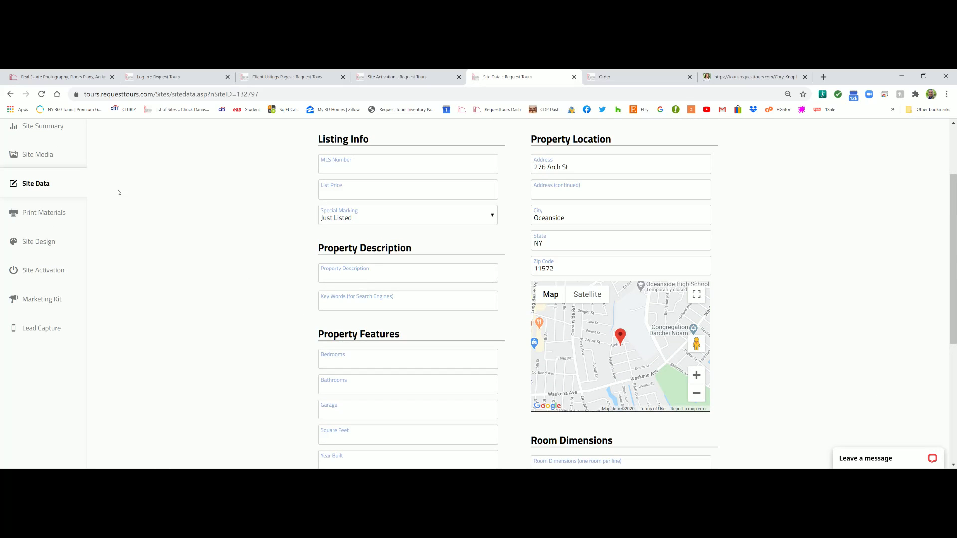
click(37, 214)
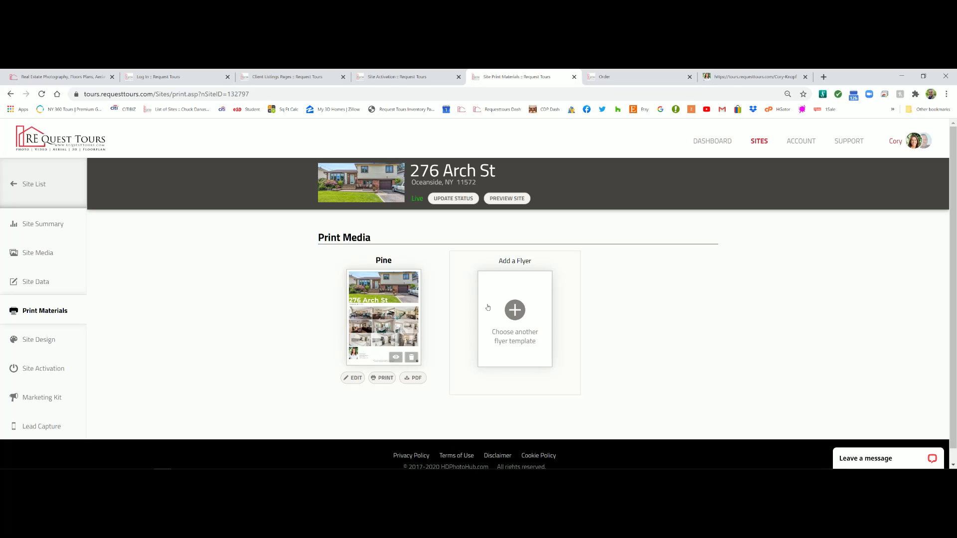
Add a Birch Back flyer beside the Pine flyer, reviewing its Panoramic Photo choices
click(516, 311)
drag(655, 239, 652, 195)
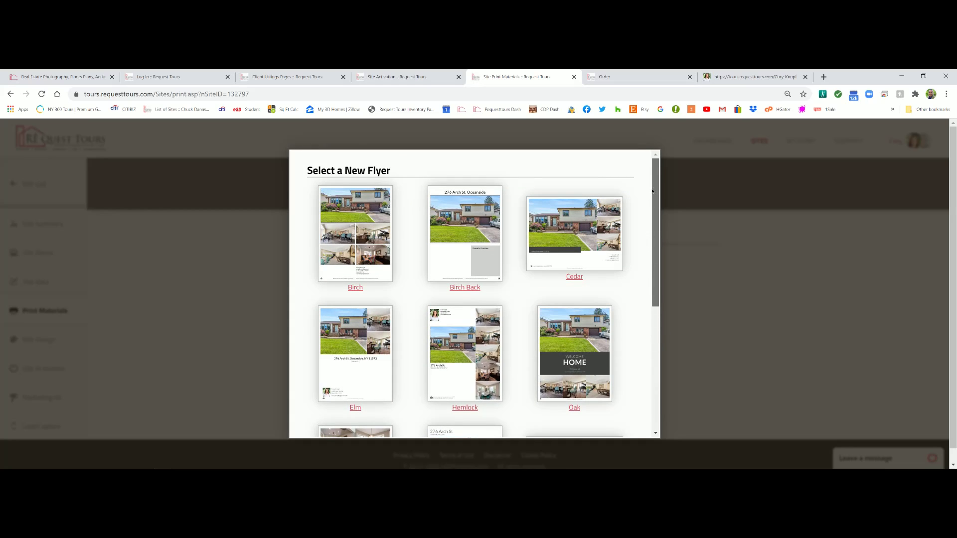
scroll(645, 239, down, 2)
scroll(611, 226, up, 2)
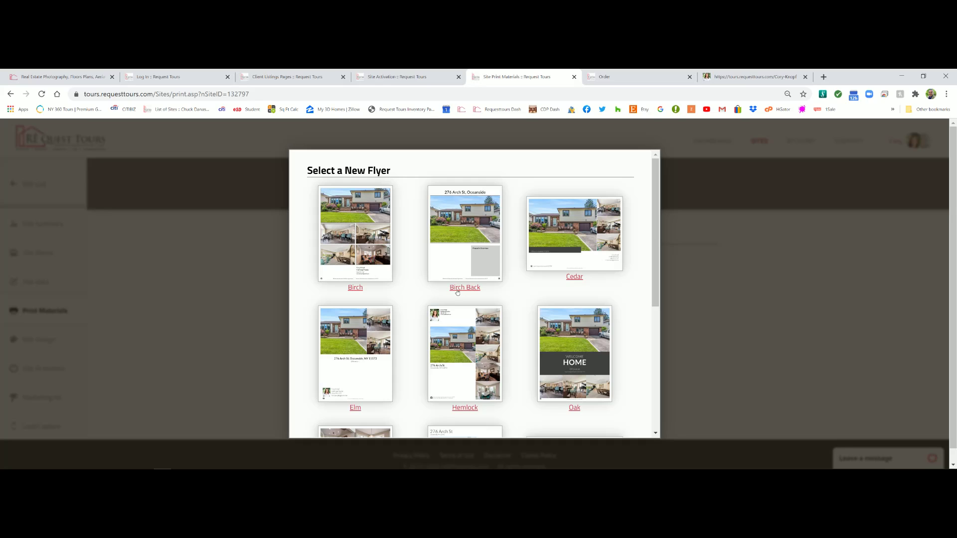
click(457, 291)
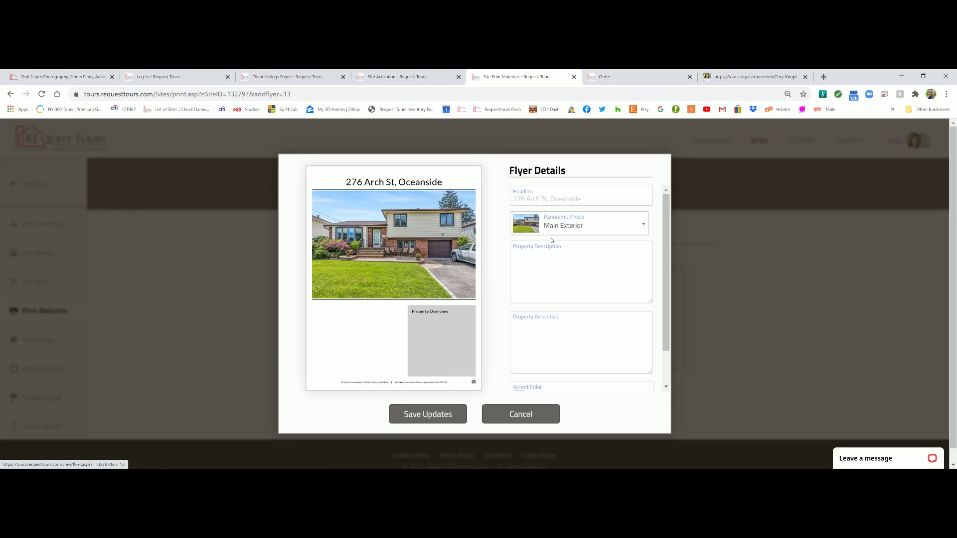
click(636, 224)
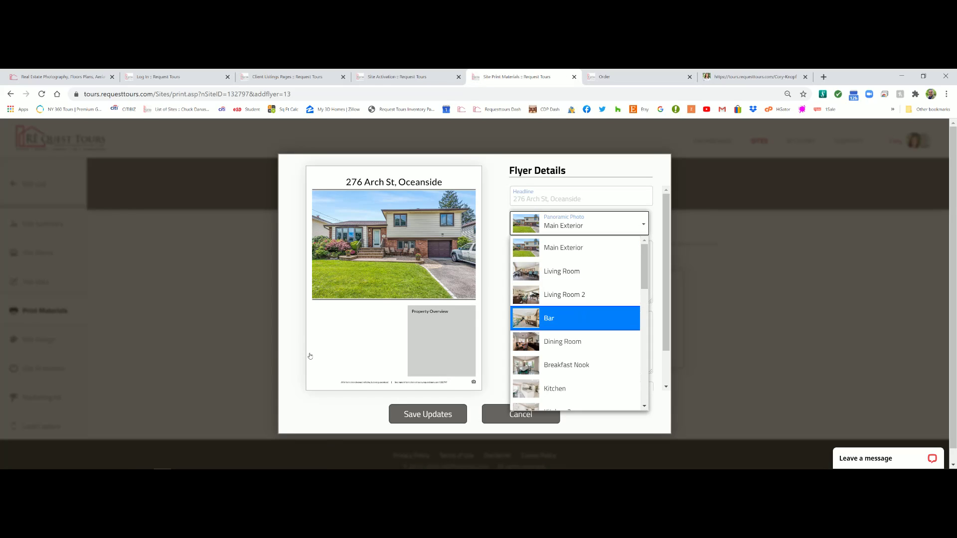
click(493, 418)
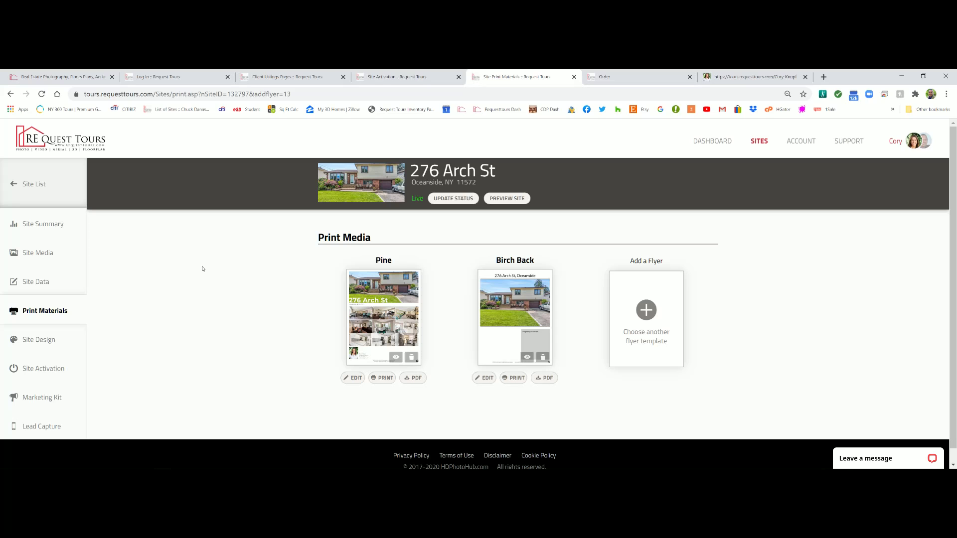
click(47, 331)
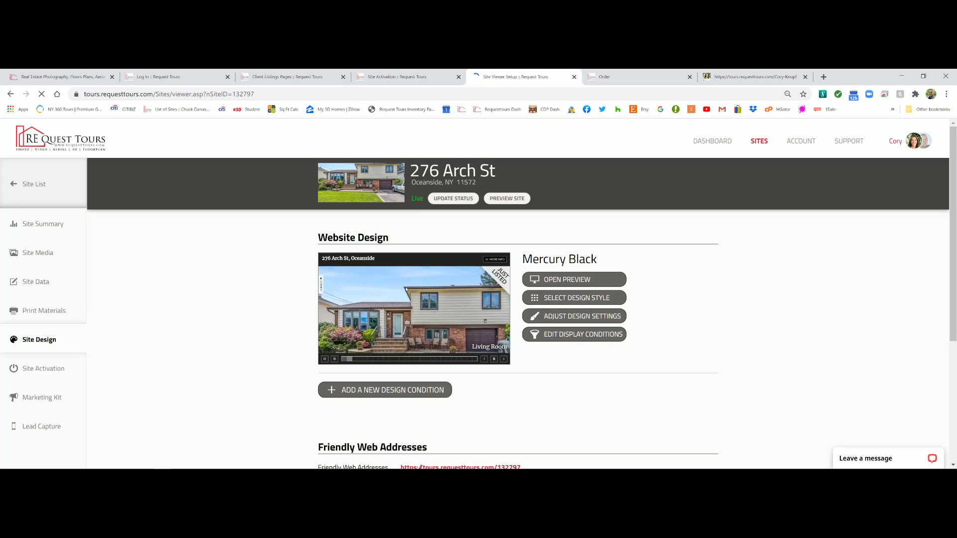
Browse the website design styles and cancel, keeping Mercury Black
click(569, 299)
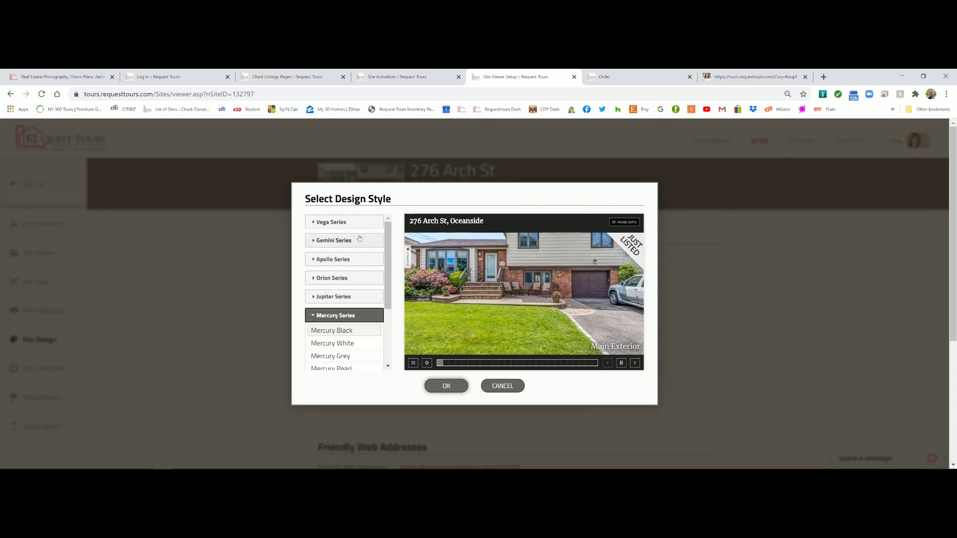
scroll(386, 239, down, 3)
scroll(386, 238, up, 3)
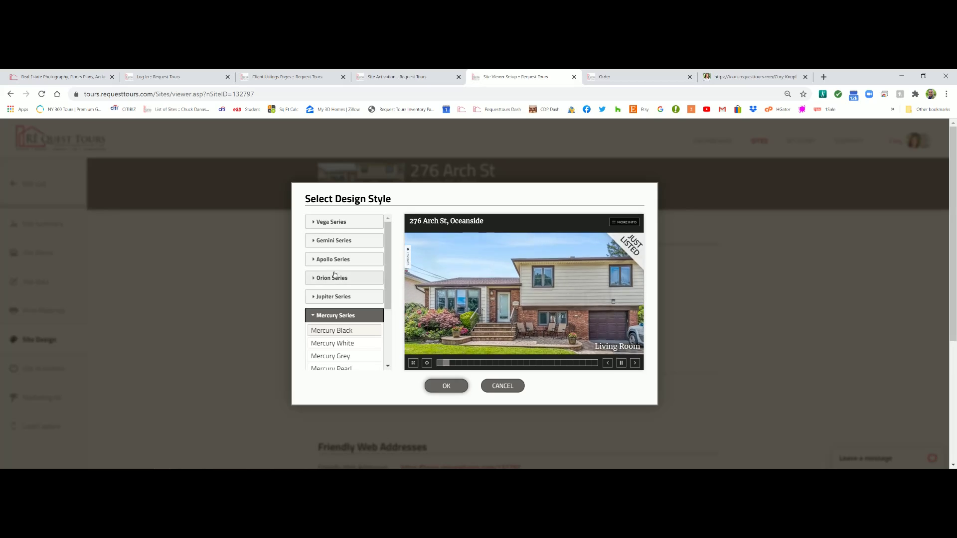
scroll(391, 301, down, 2)
scroll(392, 301, down, 1)
scroll(392, 302, up, 3)
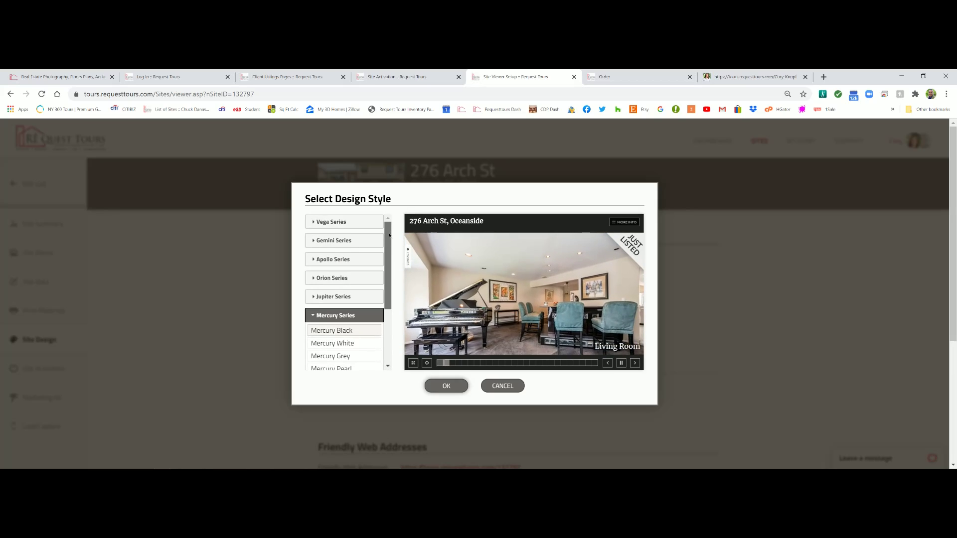
click(499, 387)
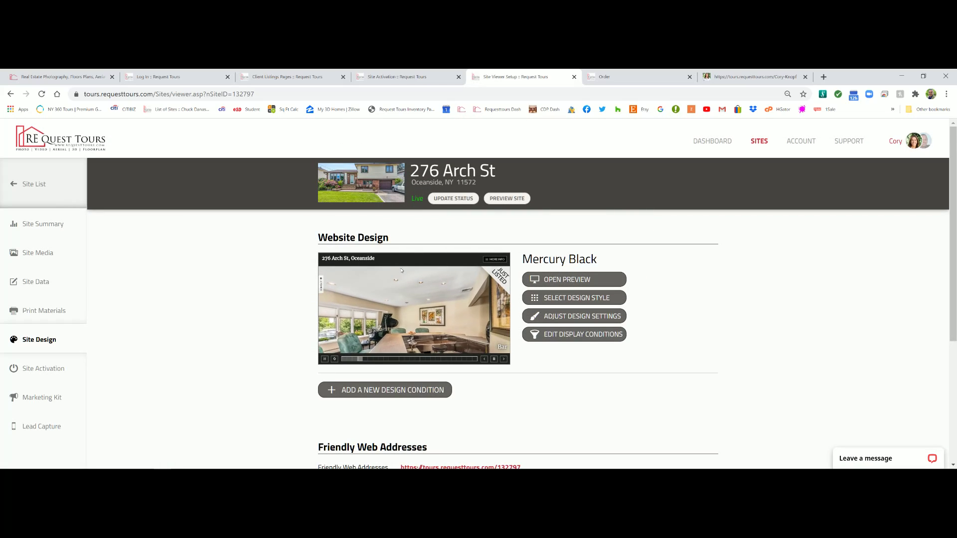
Browse the background music choices and cancel, keeping Almost Summer, then go to Site Activation
scroll(505, 360, down, 3)
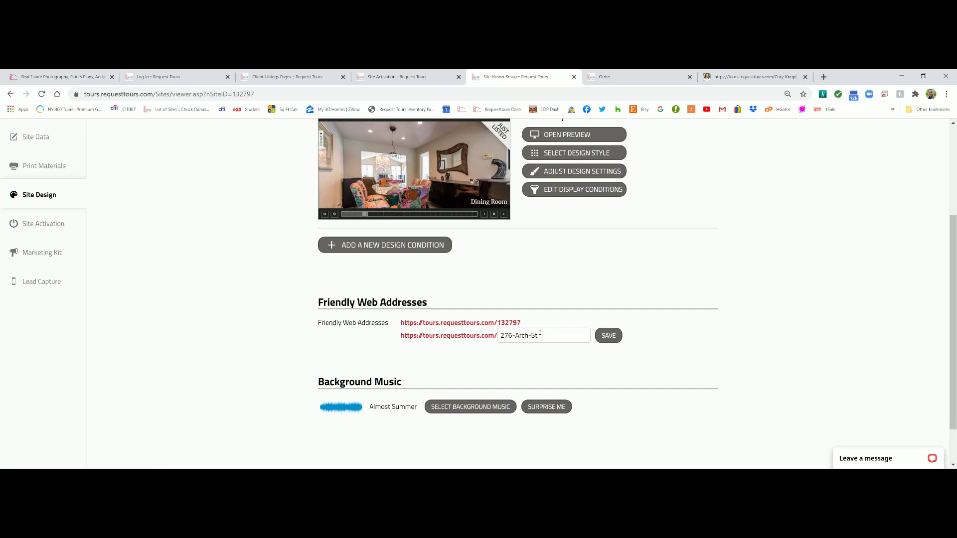
scroll(478, 412, down, 1)
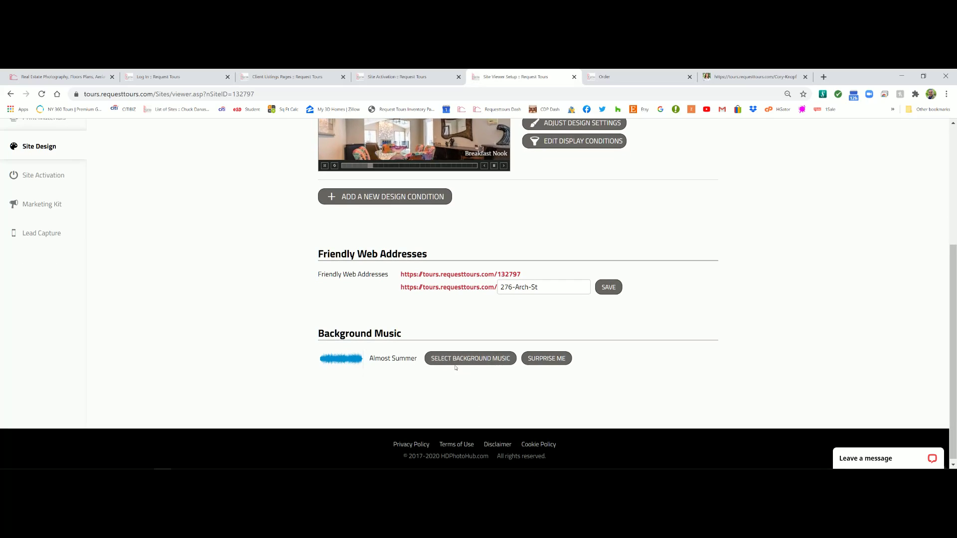
click(457, 359)
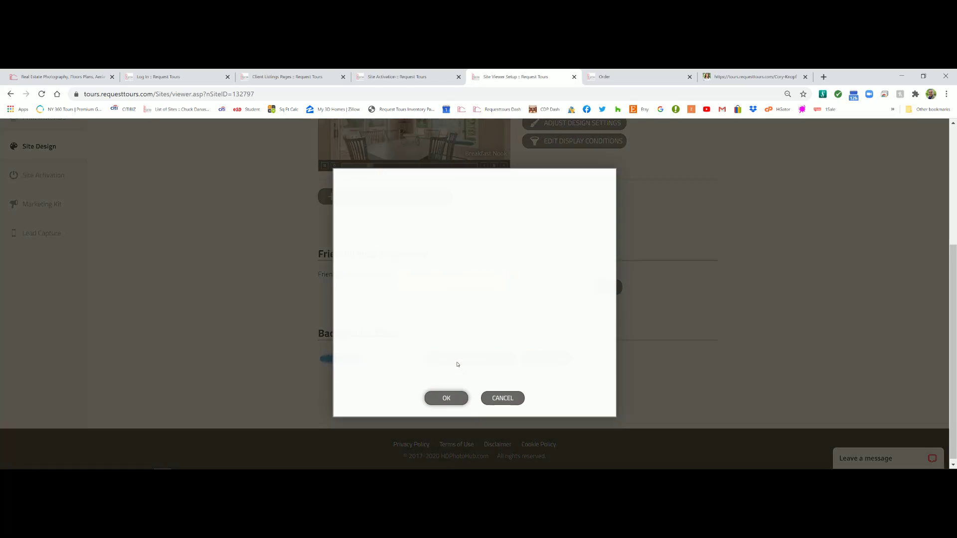
drag(593, 229, 592, 371)
click(502, 399)
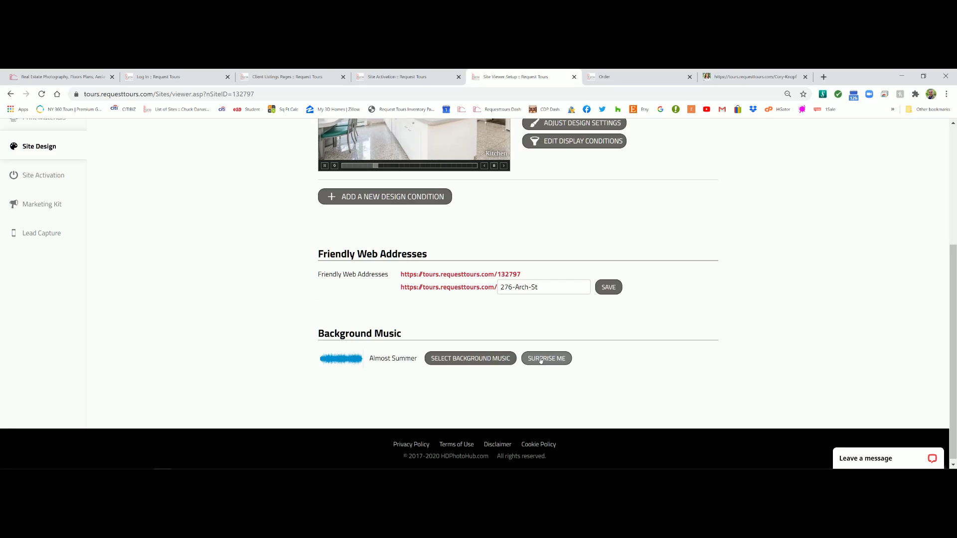
scroll(378, 273, up, 2)
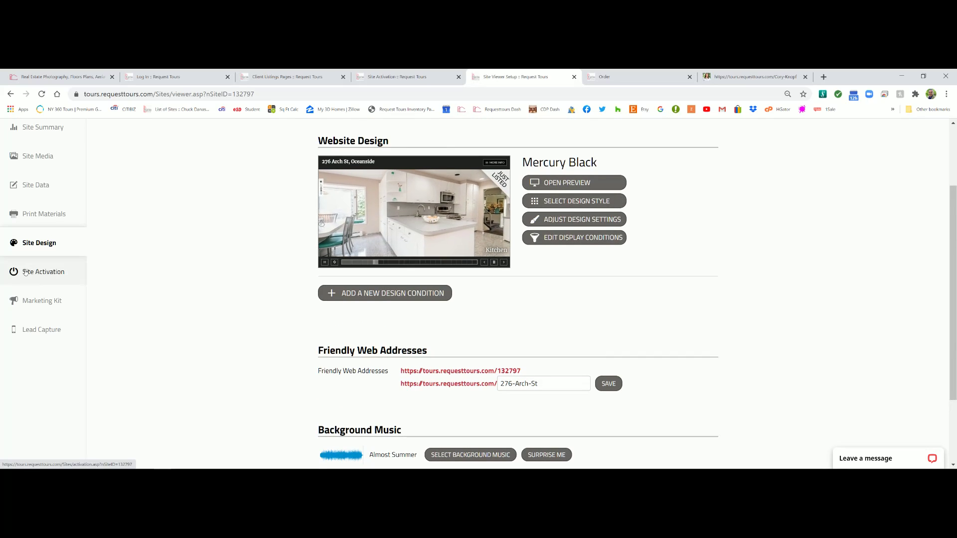
click(26, 272)
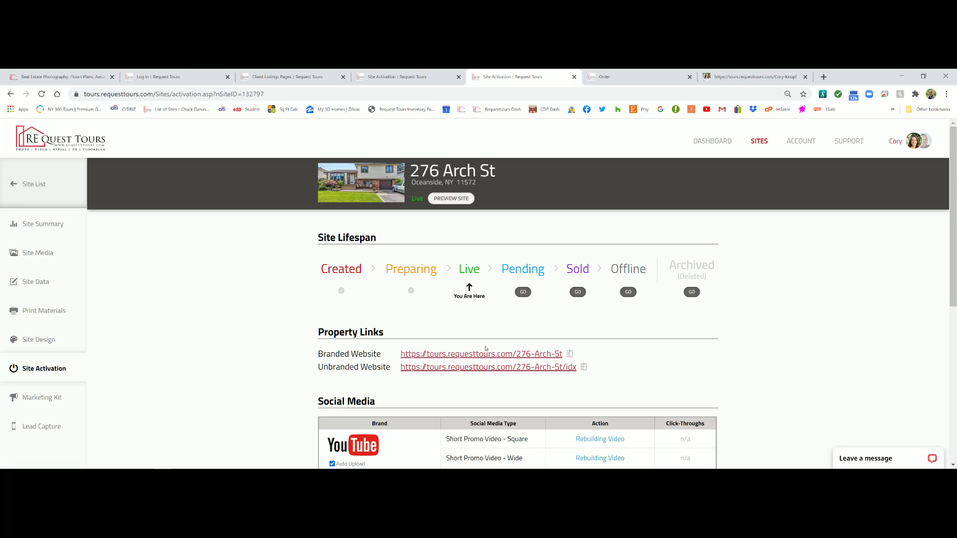
scroll(355, 308, down, 1)
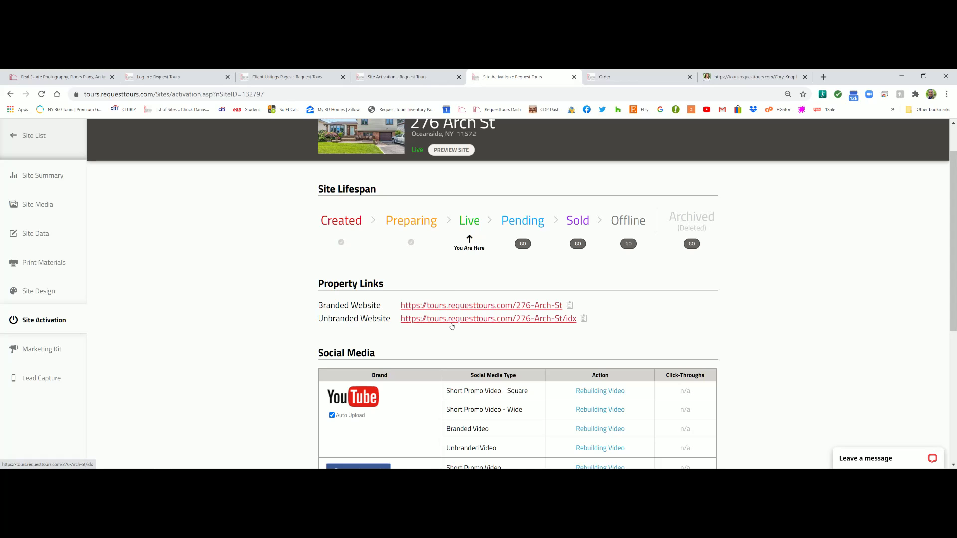
scroll(451, 325, down, 2)
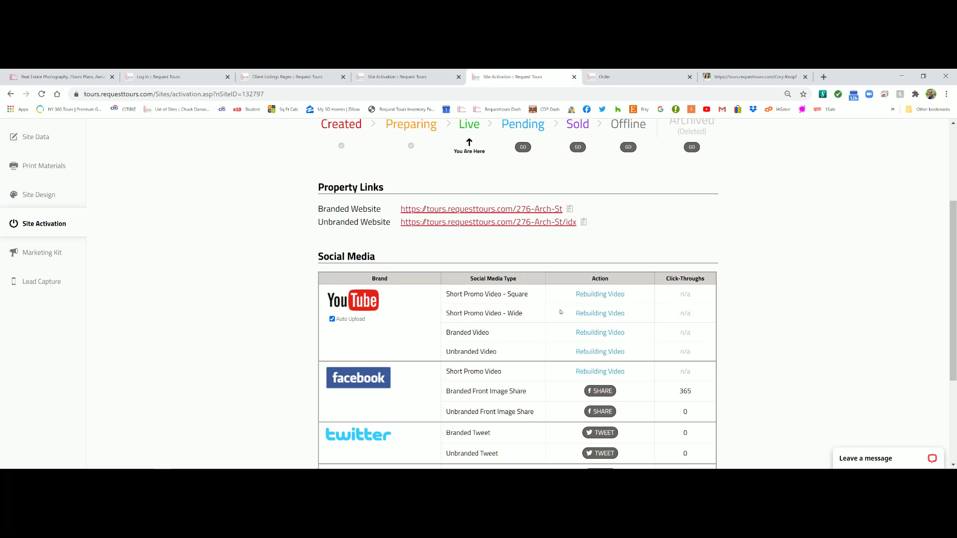
scroll(385, 311, down, 1)
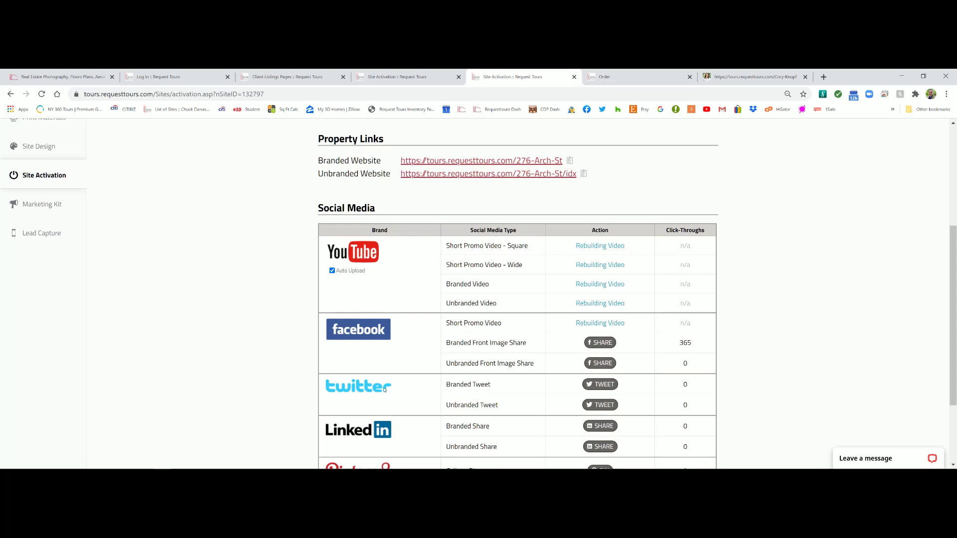
scroll(355, 394, down, 1)
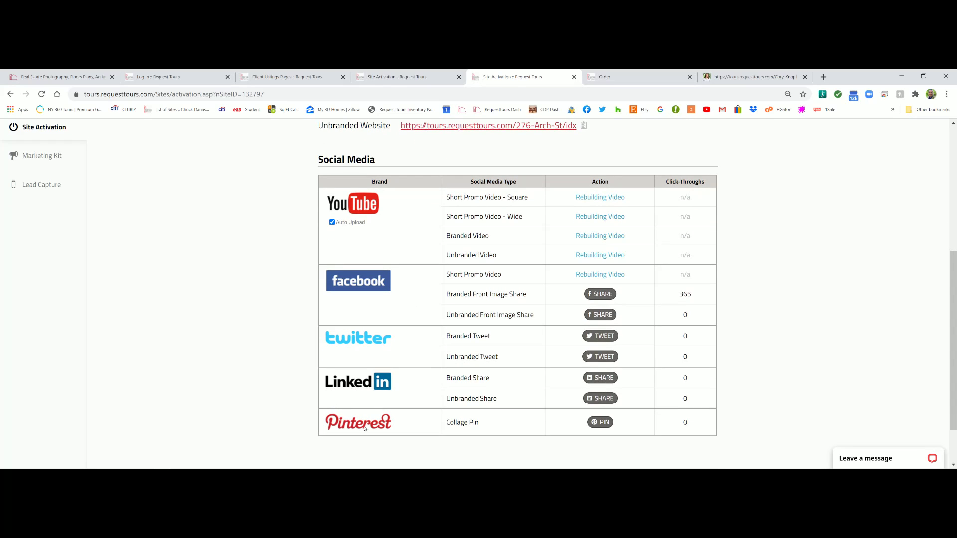
scroll(380, 266, up, 5)
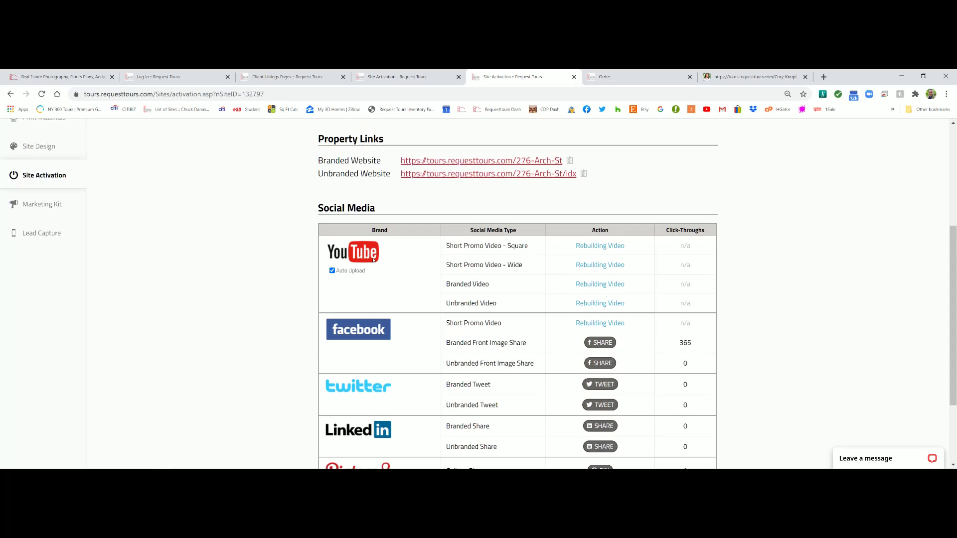
scroll(546, 202, down, 6)
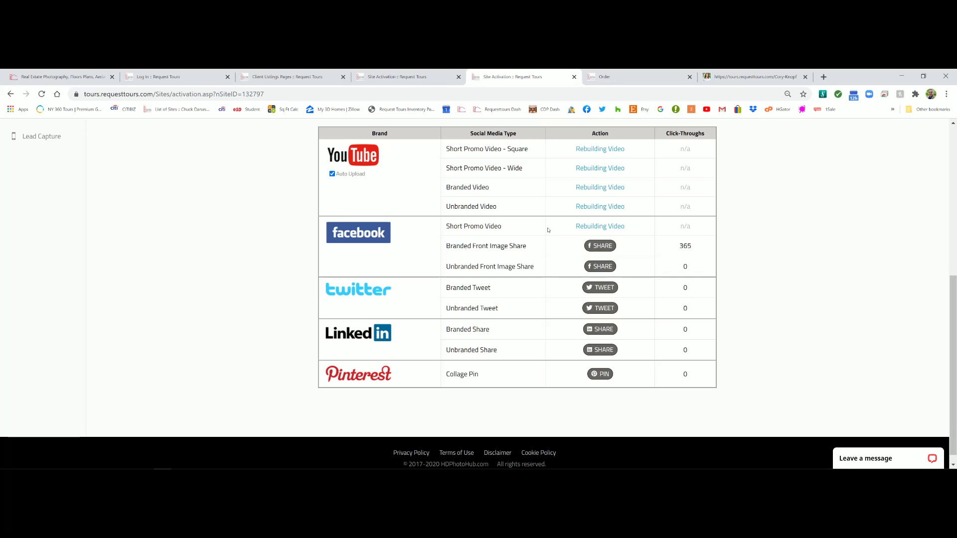
scroll(475, 131, up, 1)
scroll(50, 189, up, 1)
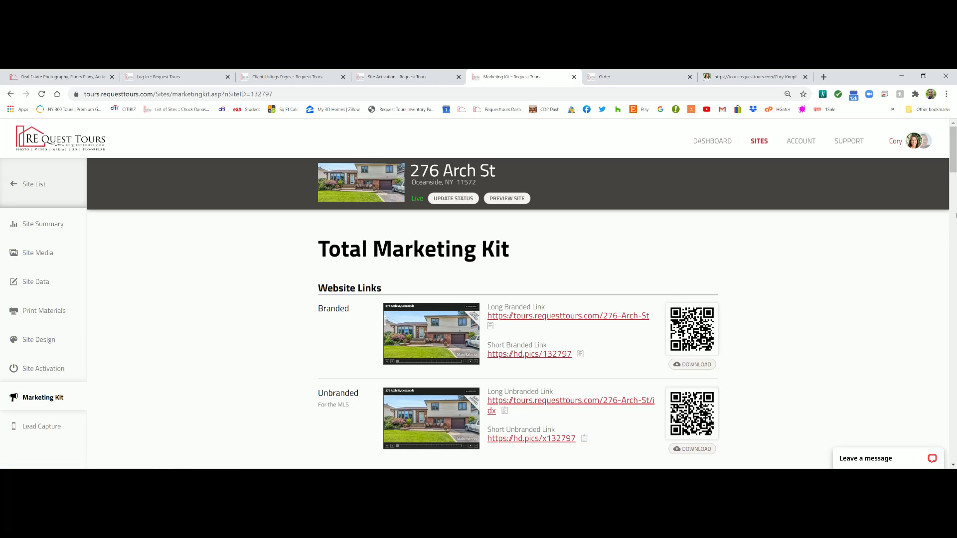
scroll(955, 187, down, 5)
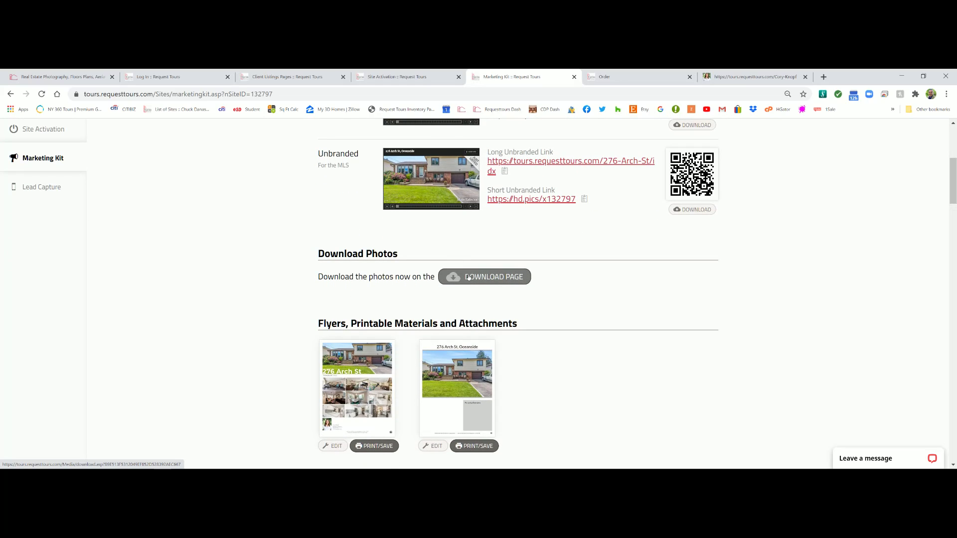
scroll(468, 277, down, 3)
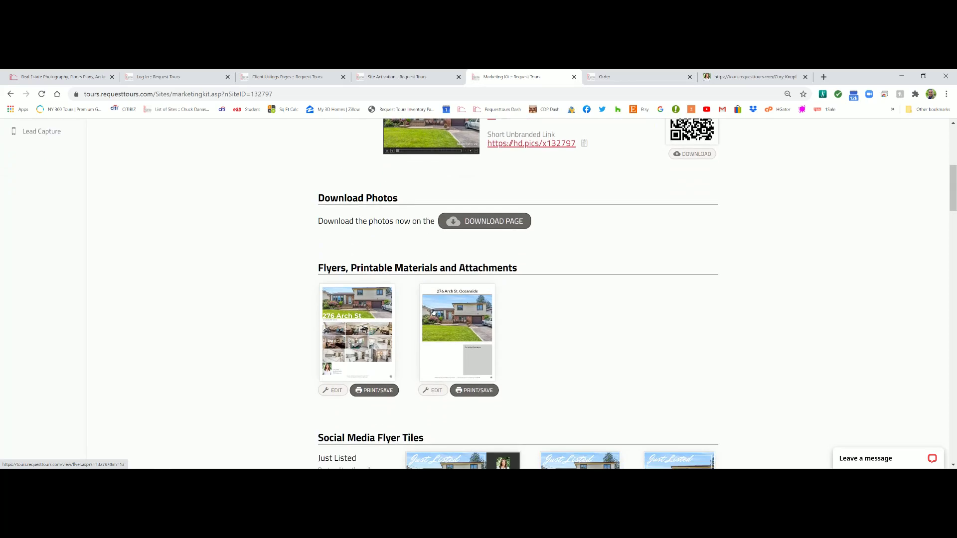
scroll(412, 346, down, 2)
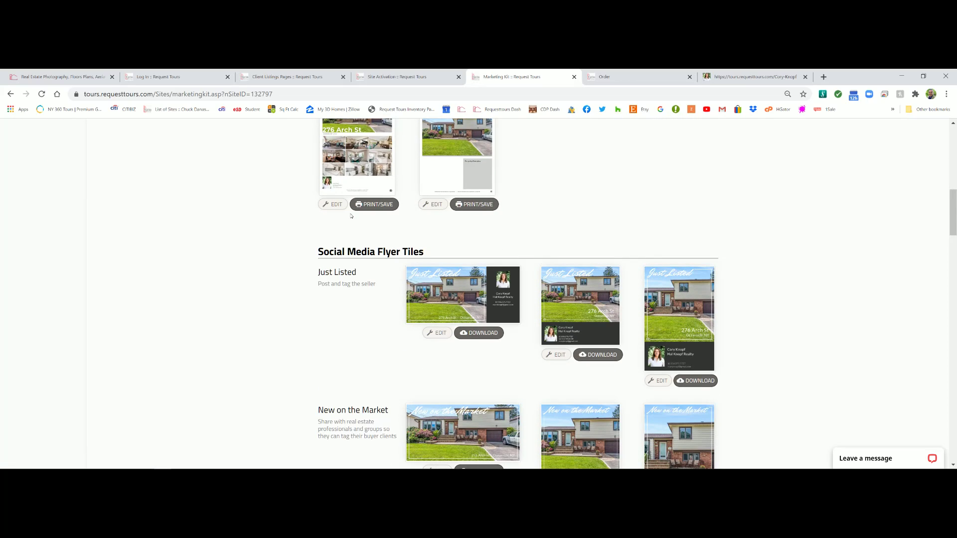
scroll(319, 145, down, 3)
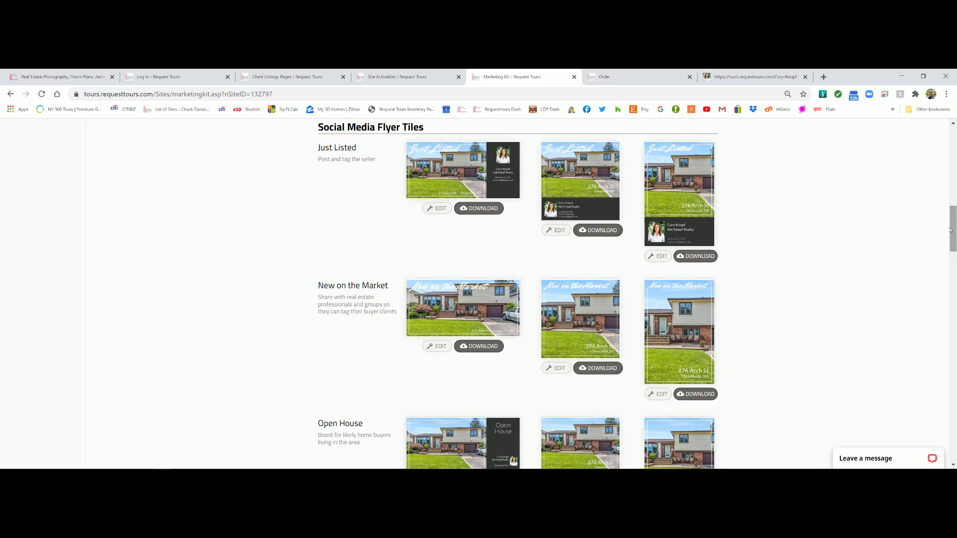
drag(952, 230, 952, 248)
drag(949, 259, 946, 306)
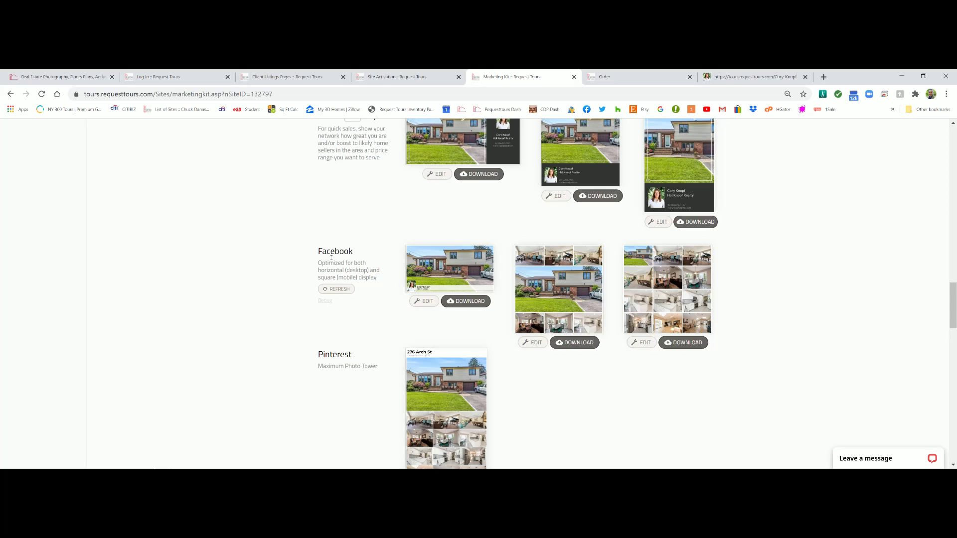
scroll(355, 339, down, 1)
scroll(355, 338, down, 6)
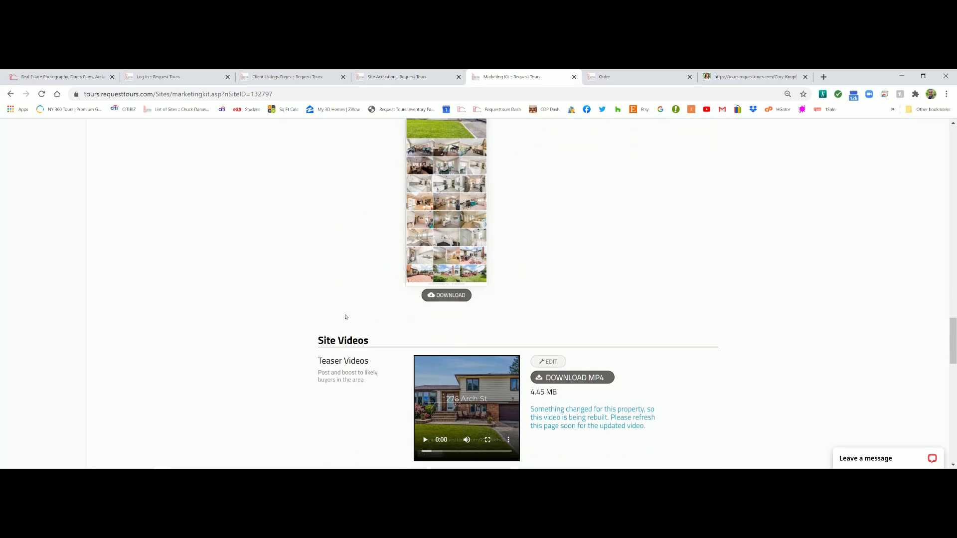
Review the Site Videos and Copyright License sections, then go to Lead Capture
scroll(431, 205, down, 5)
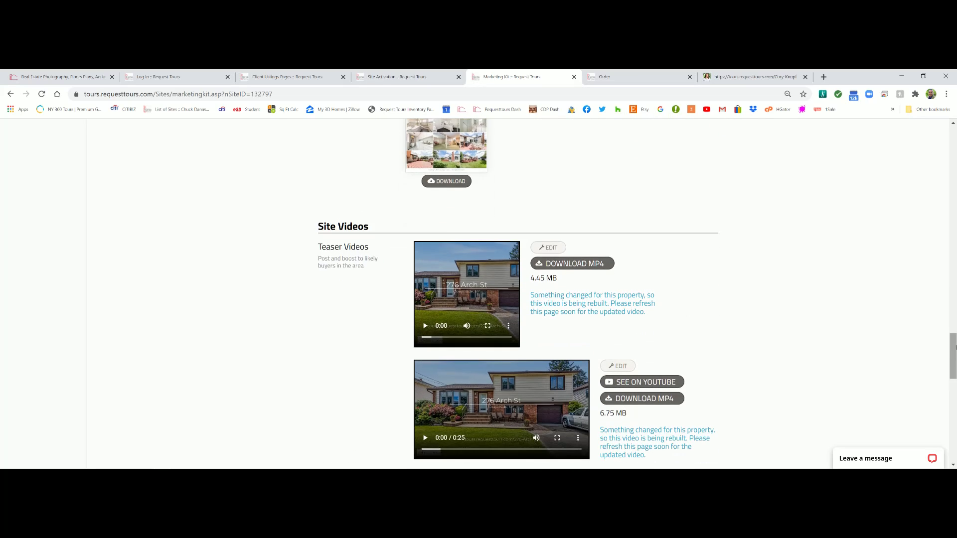
scroll(555, 234, up, 3)
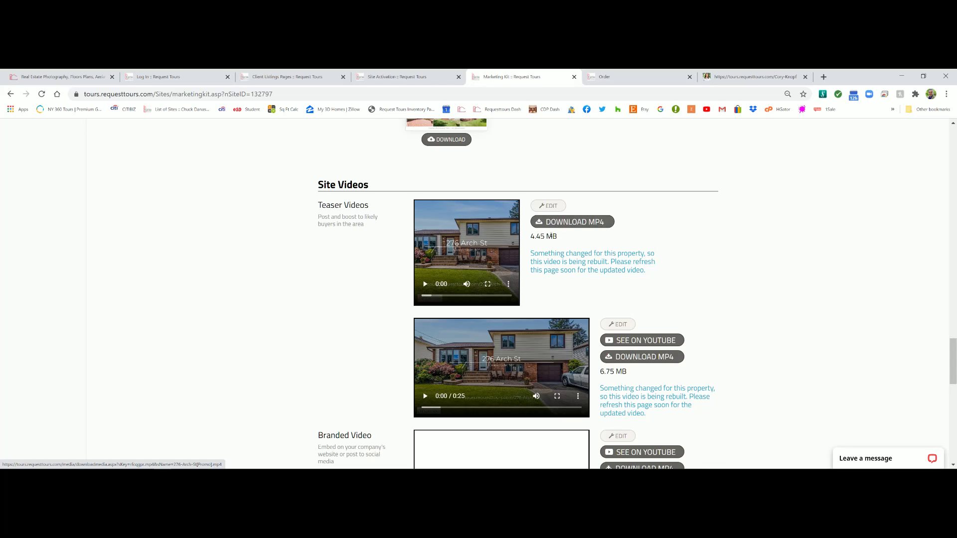
scroll(548, 259, down, 1)
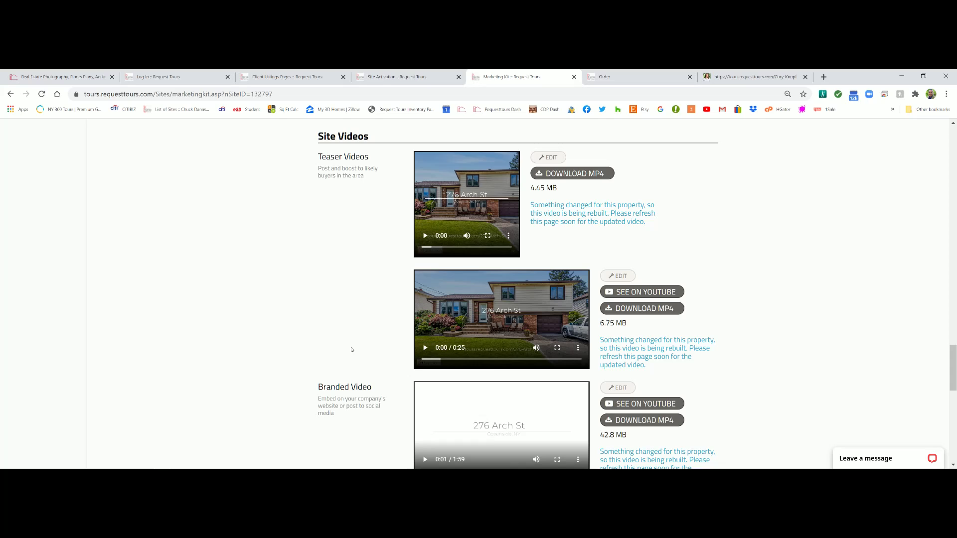
scroll(436, 327, down, 1)
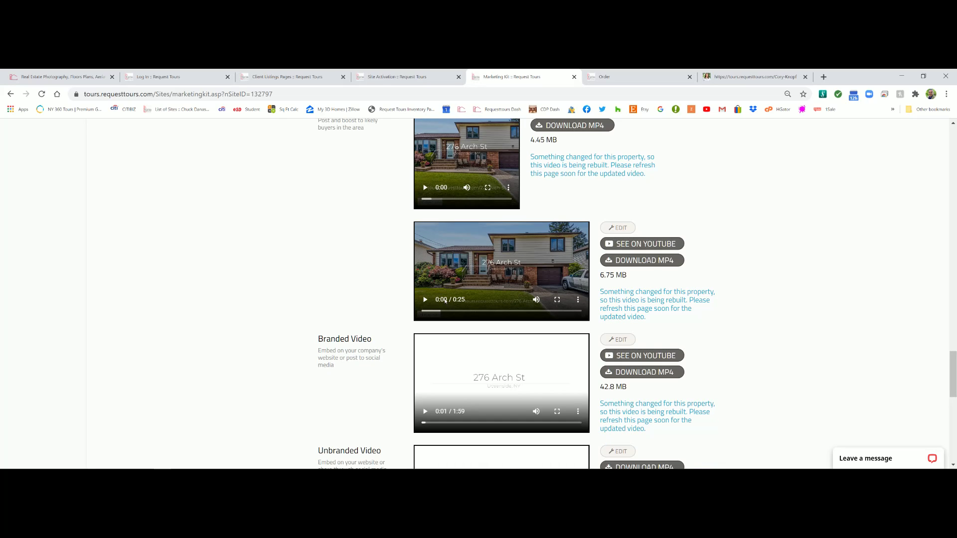
scroll(444, 289, down, 2)
scroll(444, 281, down, 1)
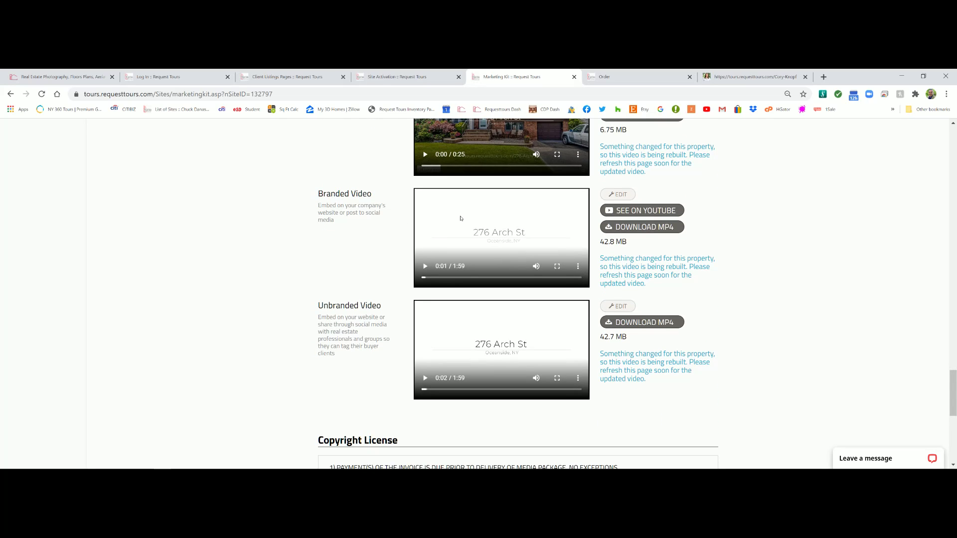
scroll(363, 330, down, 1)
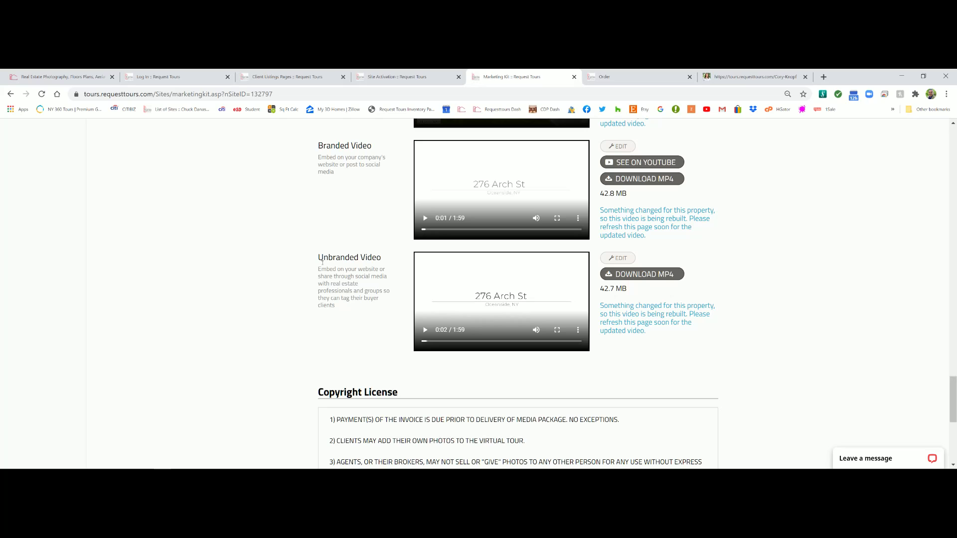
scroll(328, 256, down, 5)
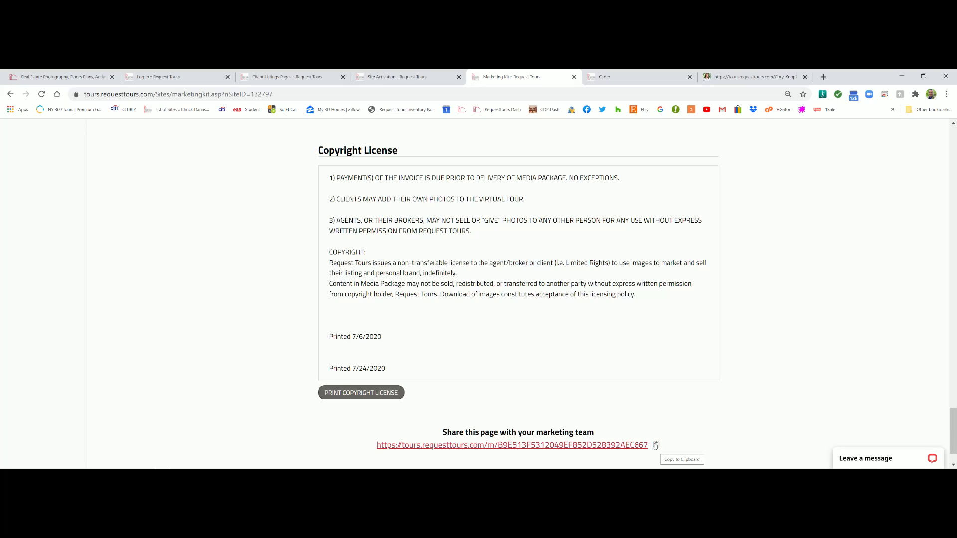
scroll(671, 428, up, 10)
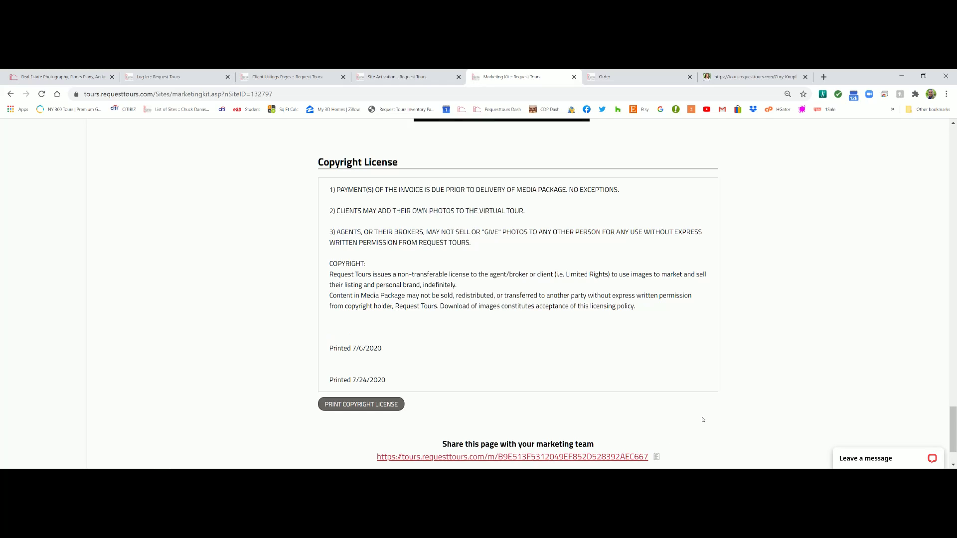
scroll(242, 252, up, 10)
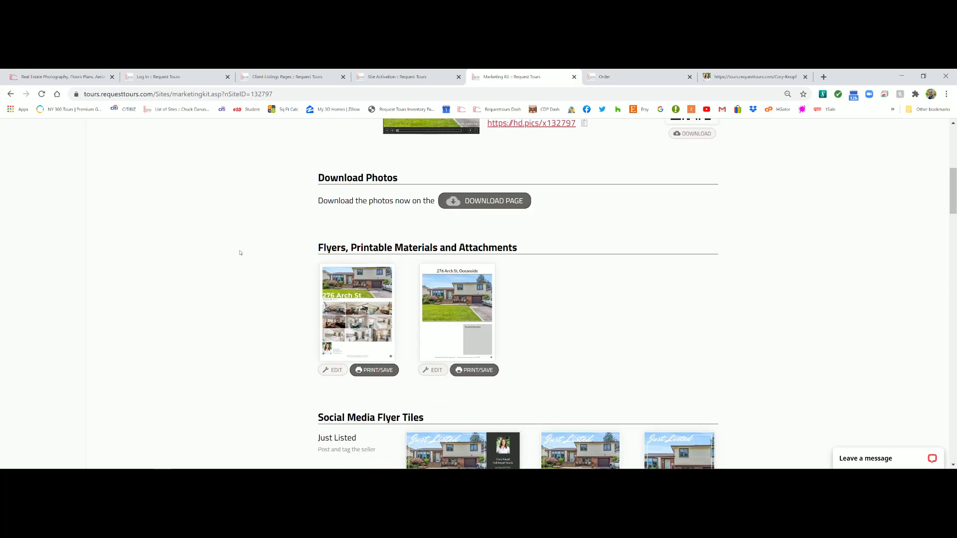
click(32, 437)
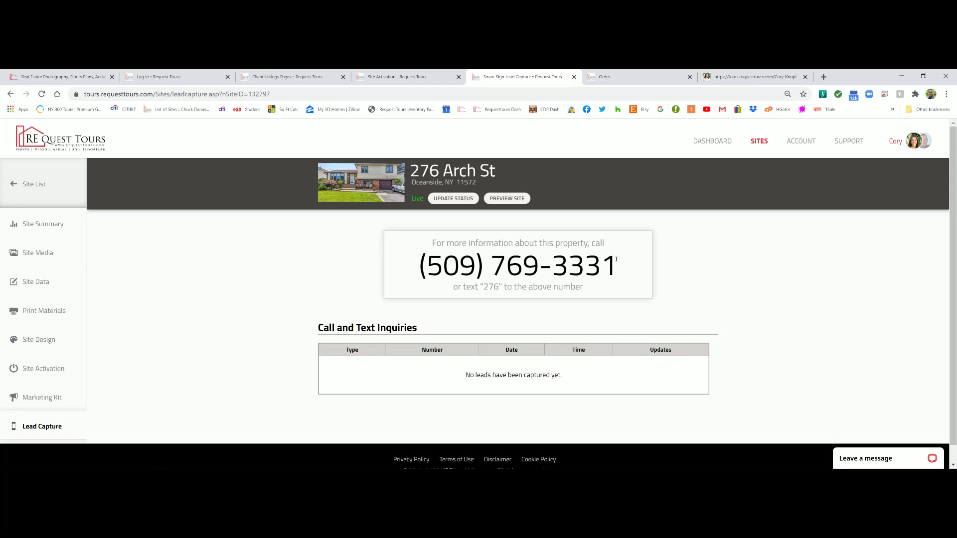
Go to the ACCOUNT page showing the agent's Basic Data profile
click(800, 142)
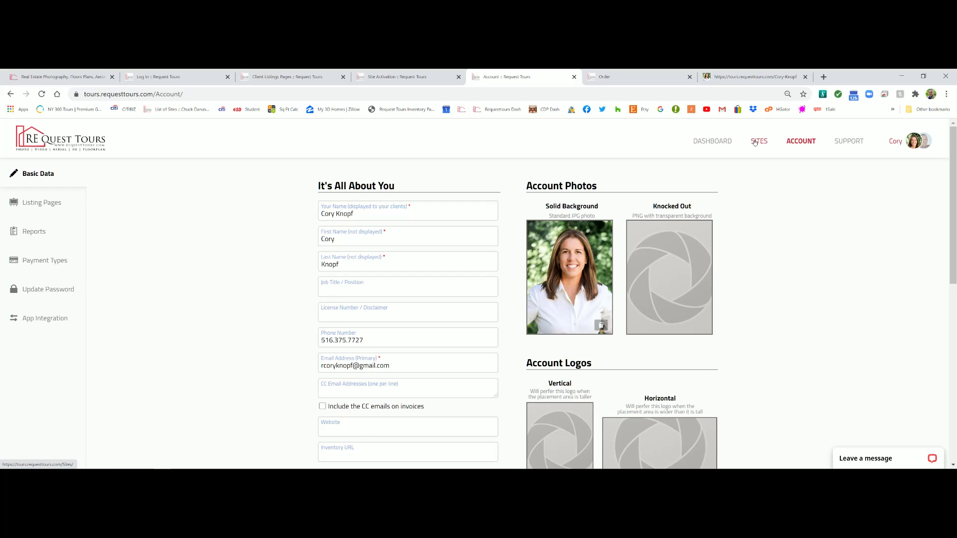
click(709, 138)
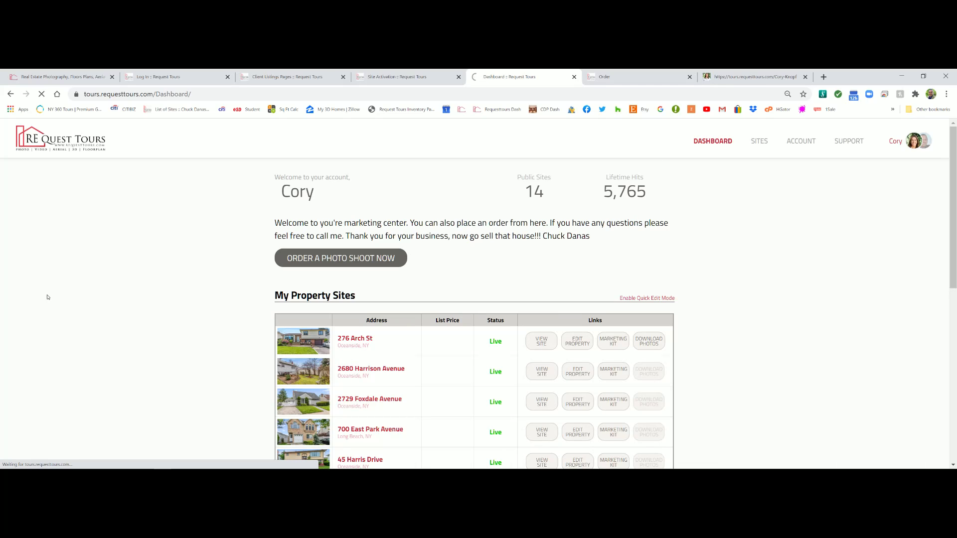
click(300, 350)
scroll(56, 235, down, 4)
click(49, 234)
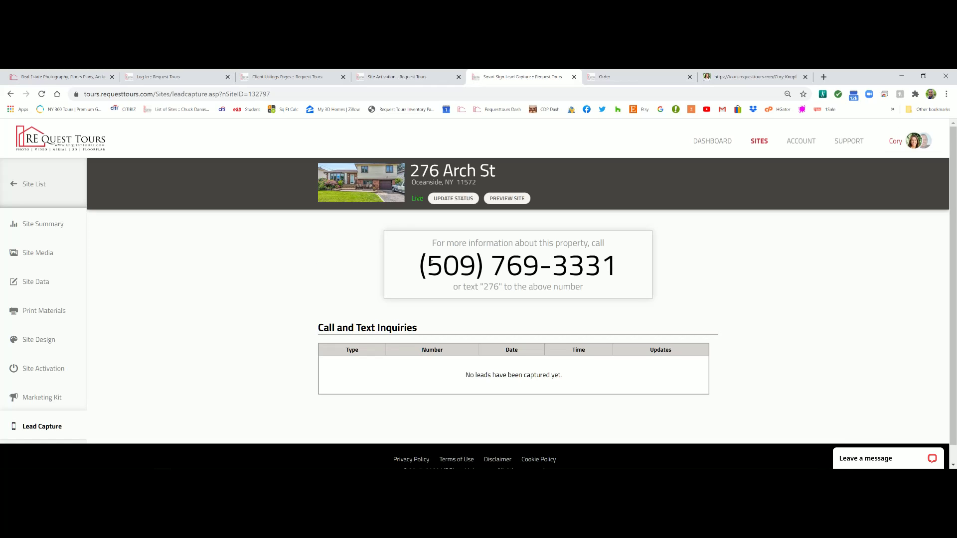
click(40, 230)
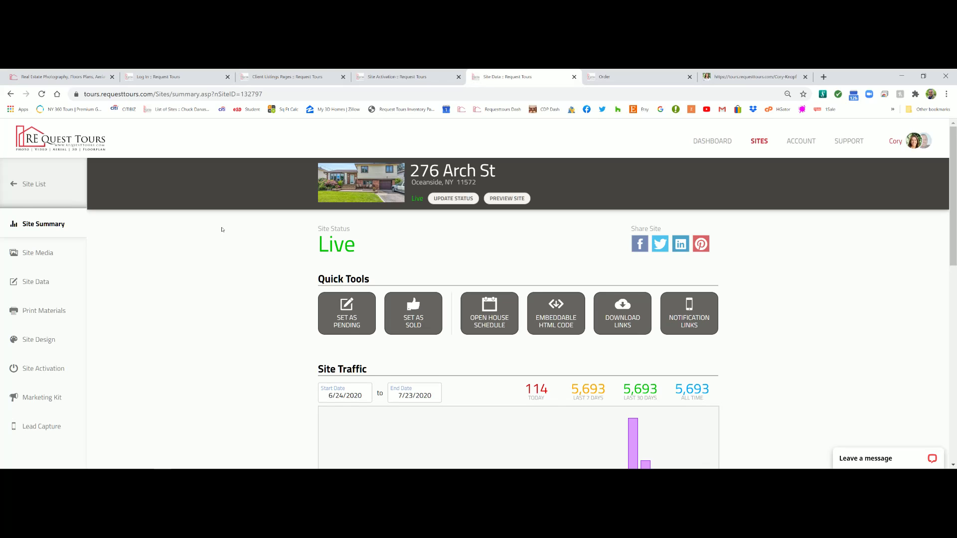
Switch to the first browser tab showing the requesttours.com home page
click(32, 73)
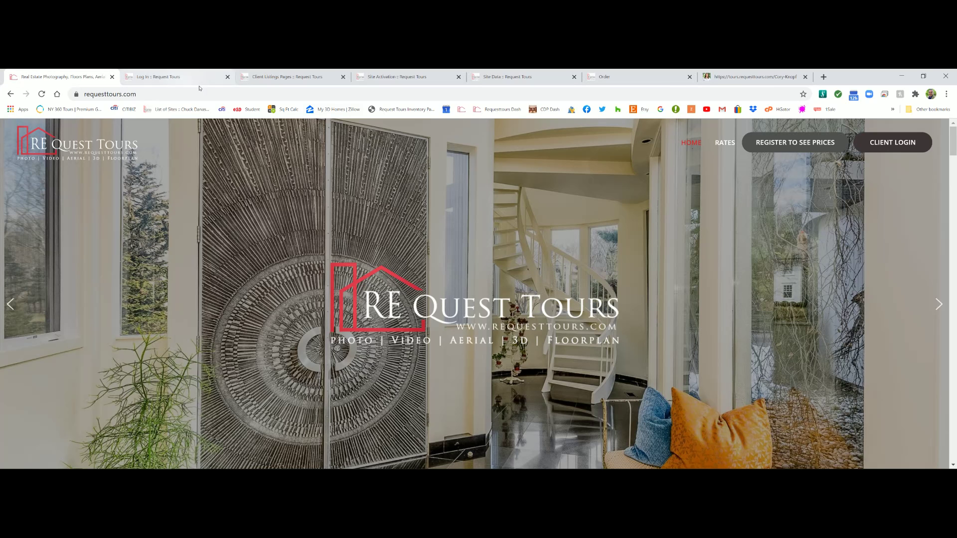